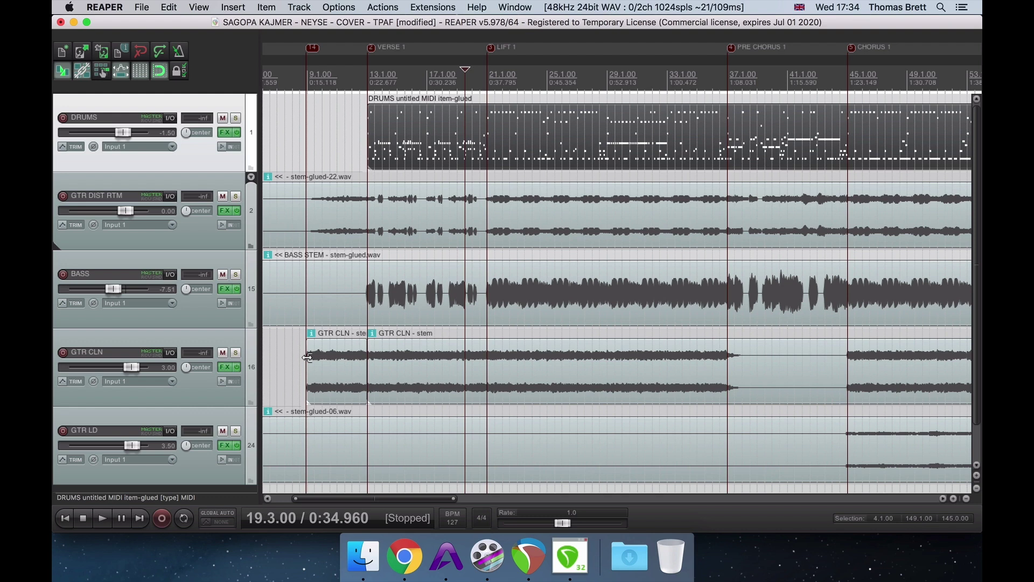
Play the song from the start of the GTR CLN intro item and stop playback after listening.
click(307, 357)
key(space)
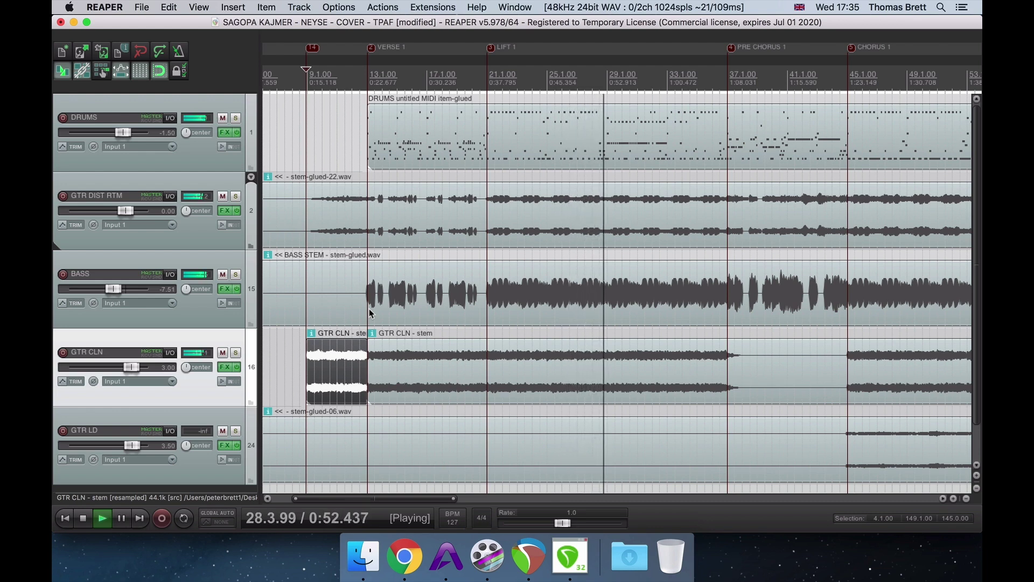
key(space)
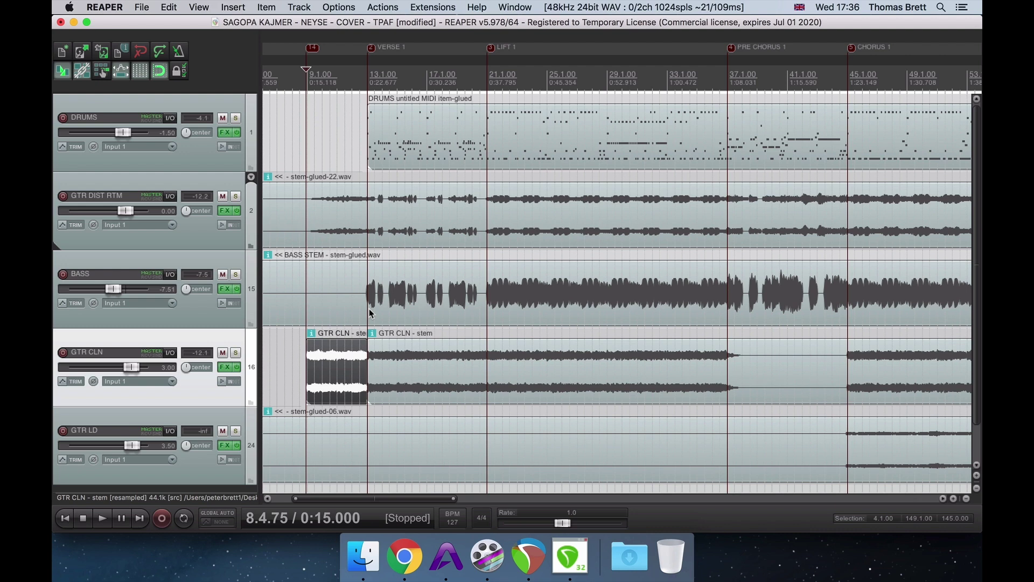
Open the DRUMS track's effects chain and review the John Feldmann presets in Superior Drummer 3.
click(360, 152)
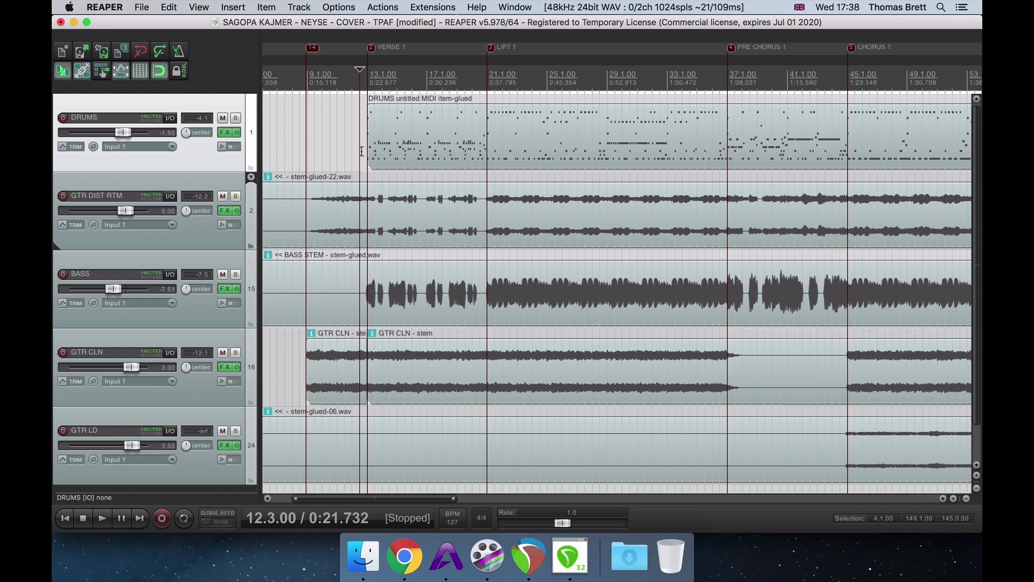
key(shift+f)
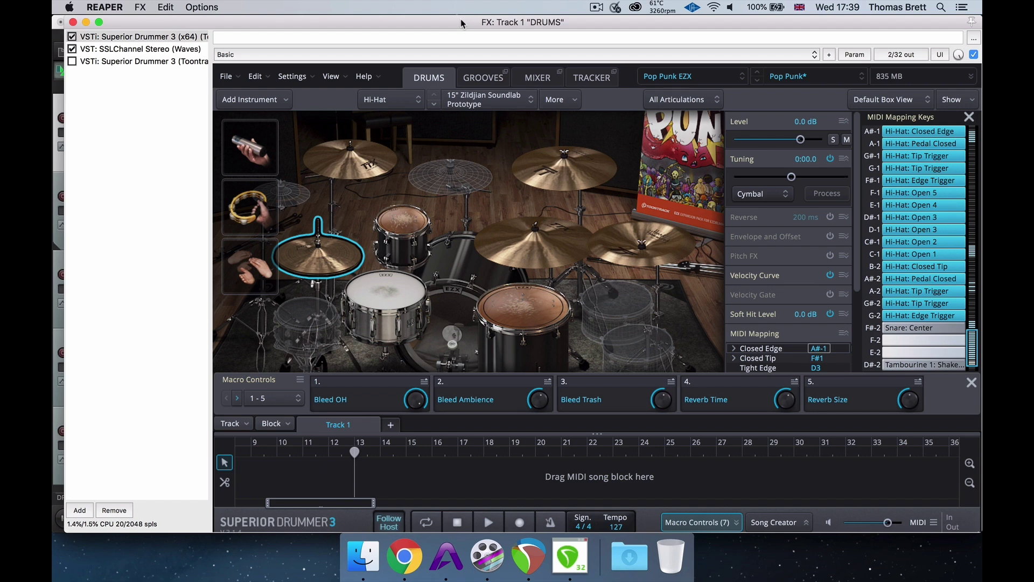
click(790, 76)
mouse_move(797, 172)
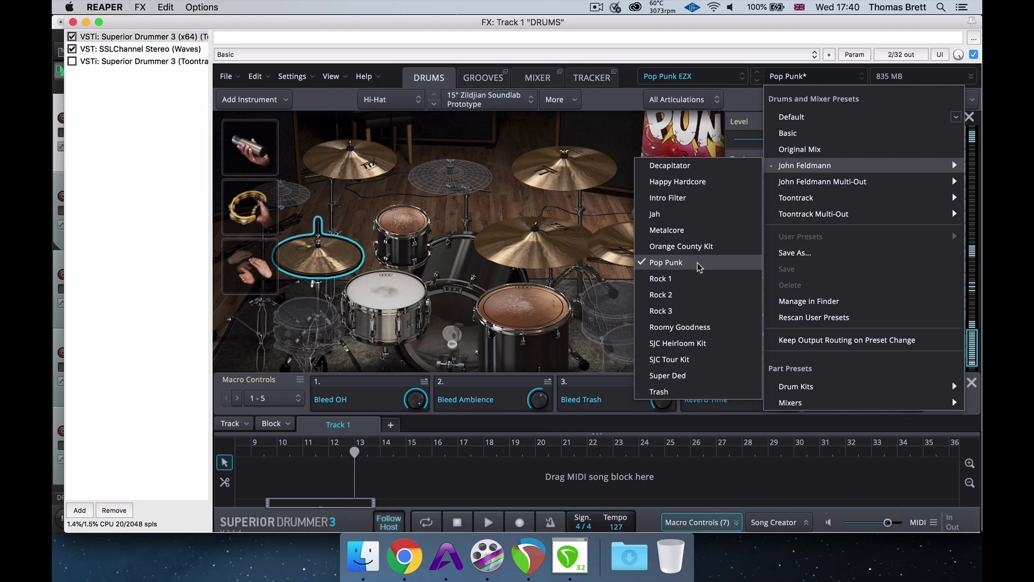
key(Escape)
key(Escape)
Bypass the first Superior Drummer 3 and SSLChannel Stereo, enable the other Superior Drummer 3 instance, and audition its unmodified Pop Punk kit.
click(72, 62)
click(72, 49)
click(72, 37)
click(105, 61)
key(space)
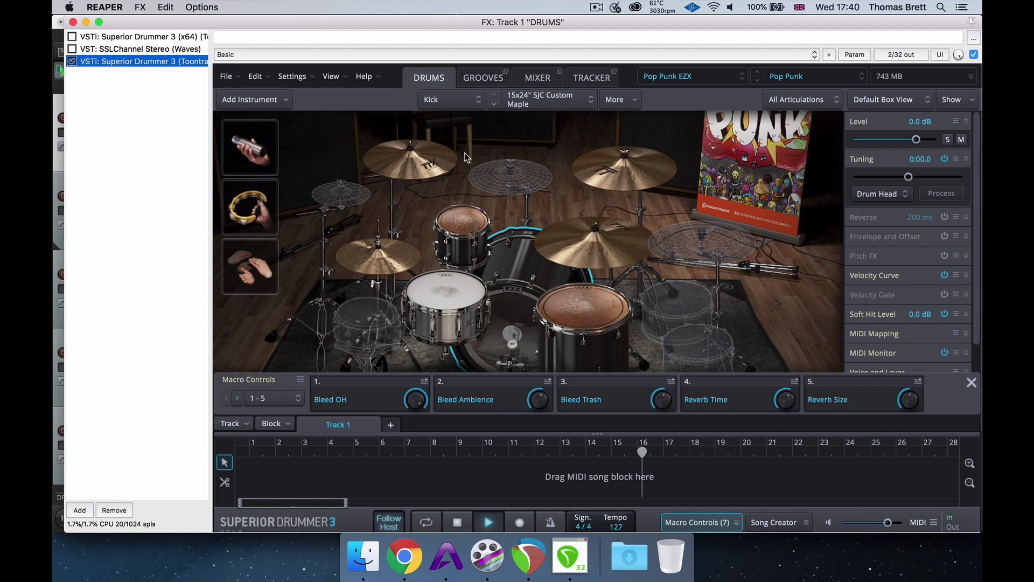
key(space)
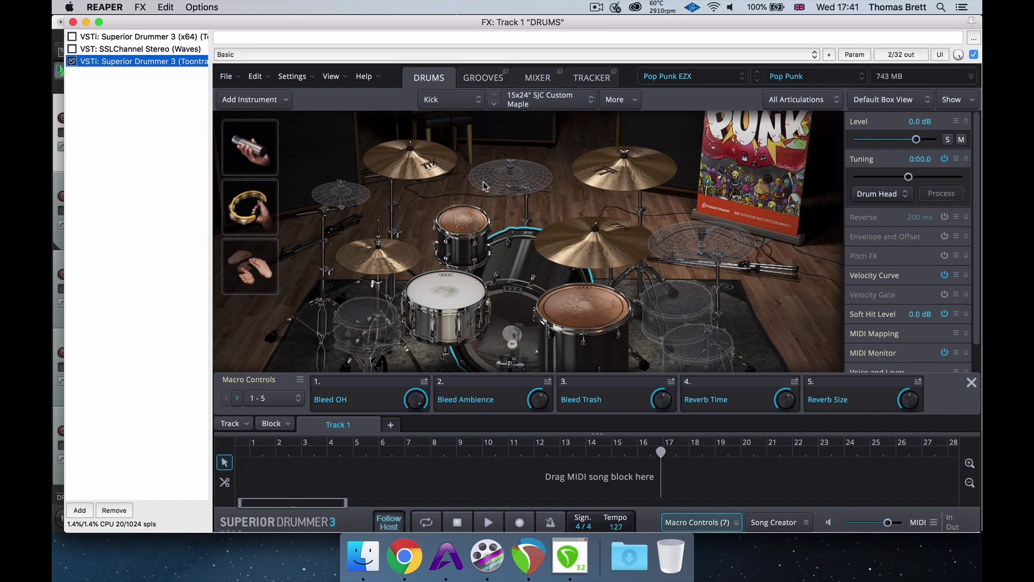
Swap the snare for the 6.5x14" Orange County D&P Bell Brass.
click(452, 298)
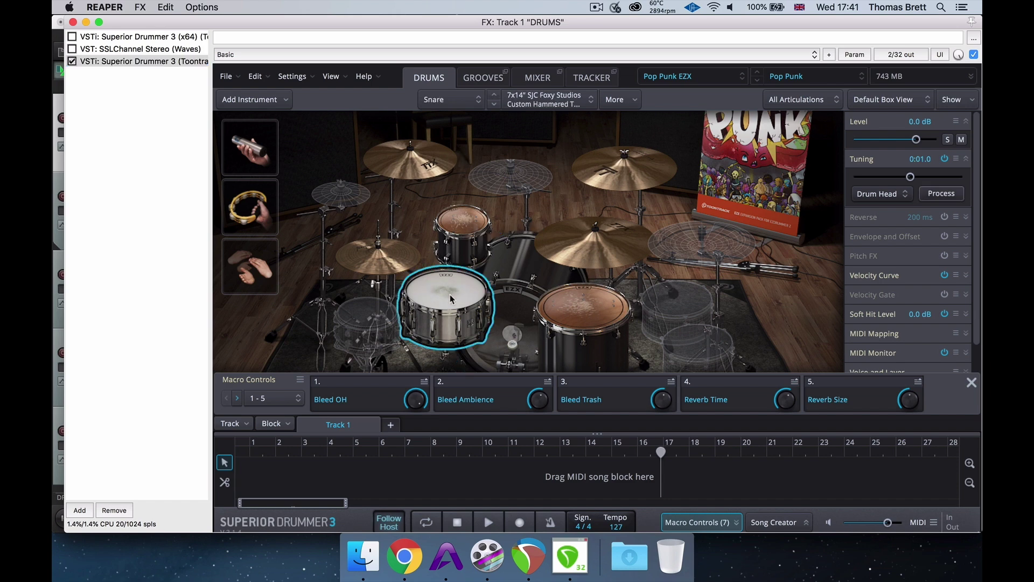
right_click(451, 293)
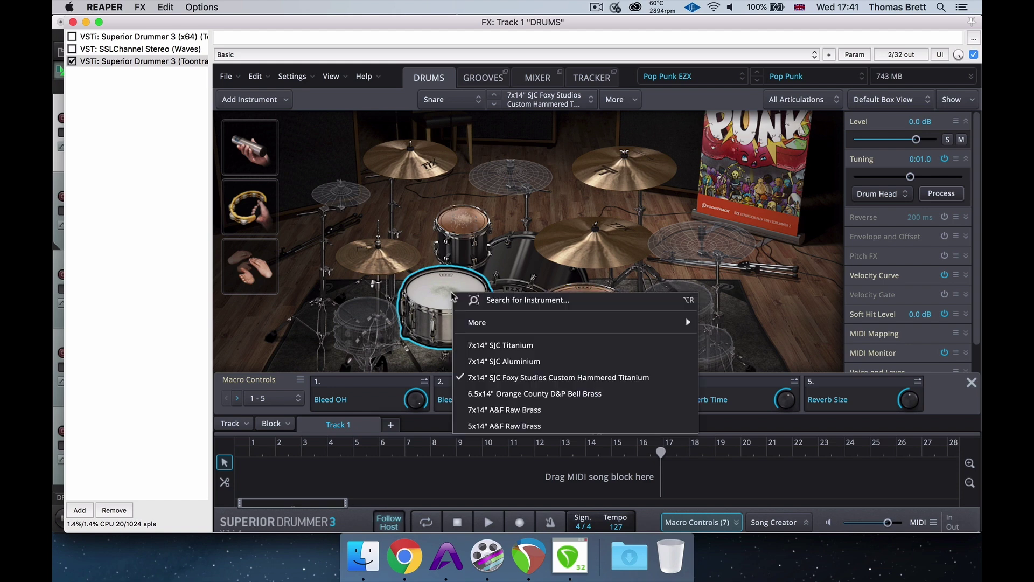
click(483, 394)
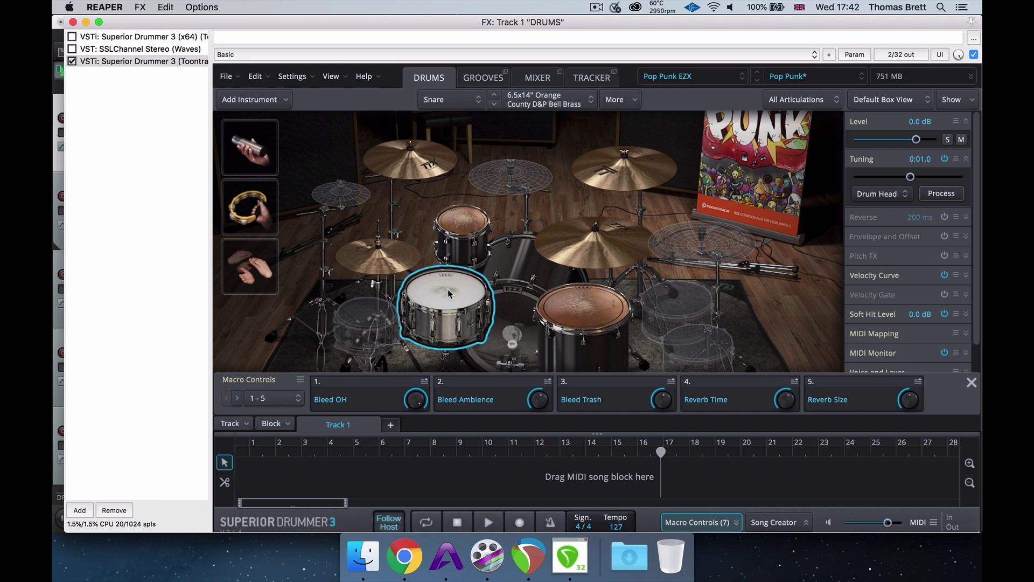
Replace the racktom with the 8x12" SJC Tour and the floor tom with the 16x16" SJC Tour, and audition both.
click(466, 226)
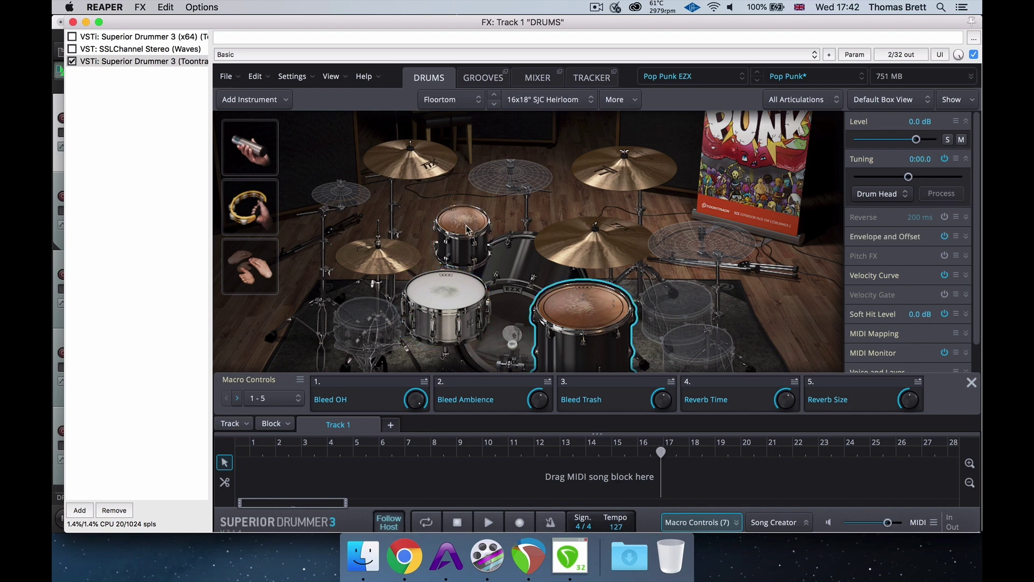
click(575, 306)
right_click(474, 228)
click(509, 304)
right_click(561, 298)
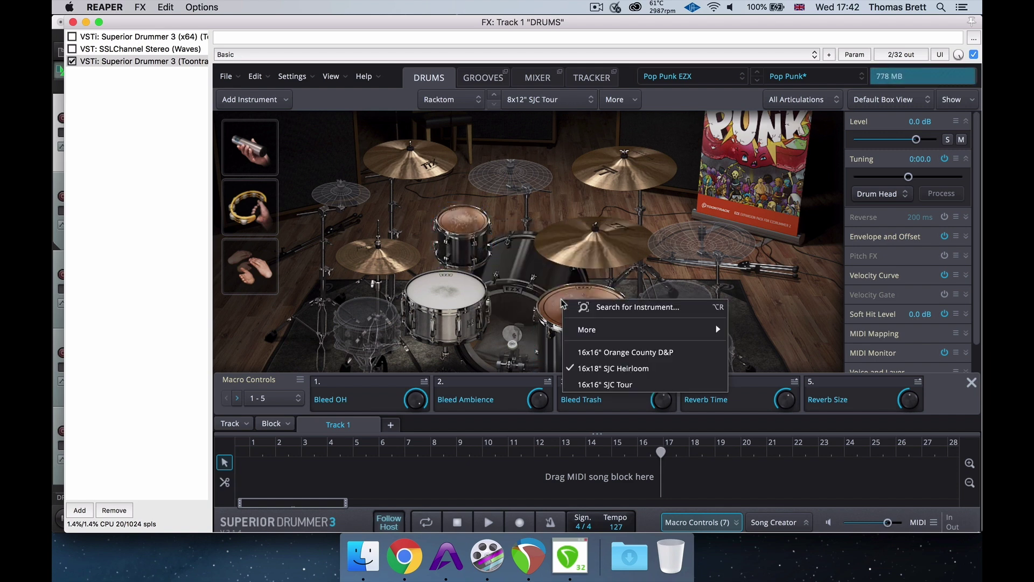
click(603, 383)
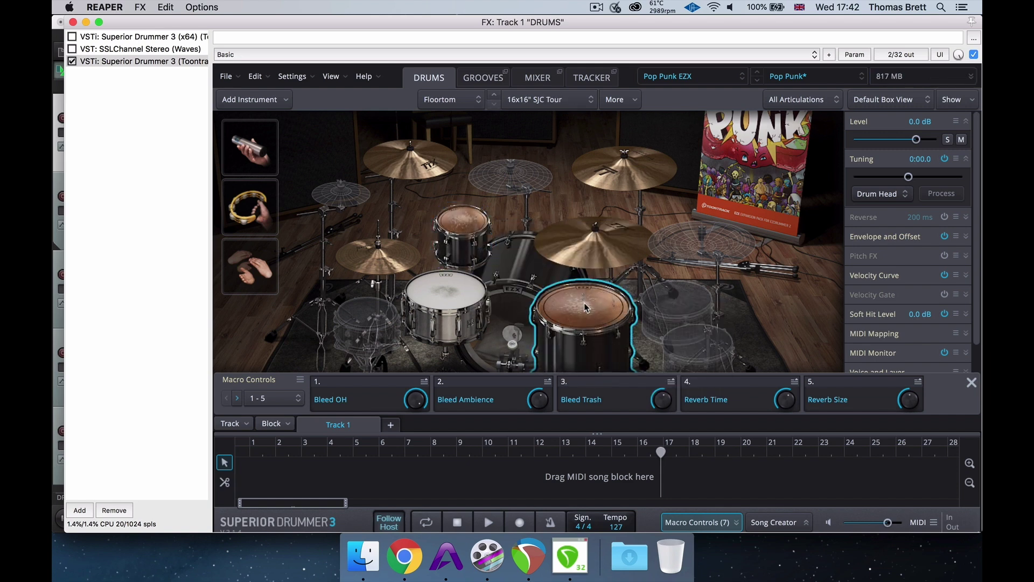
click(473, 226)
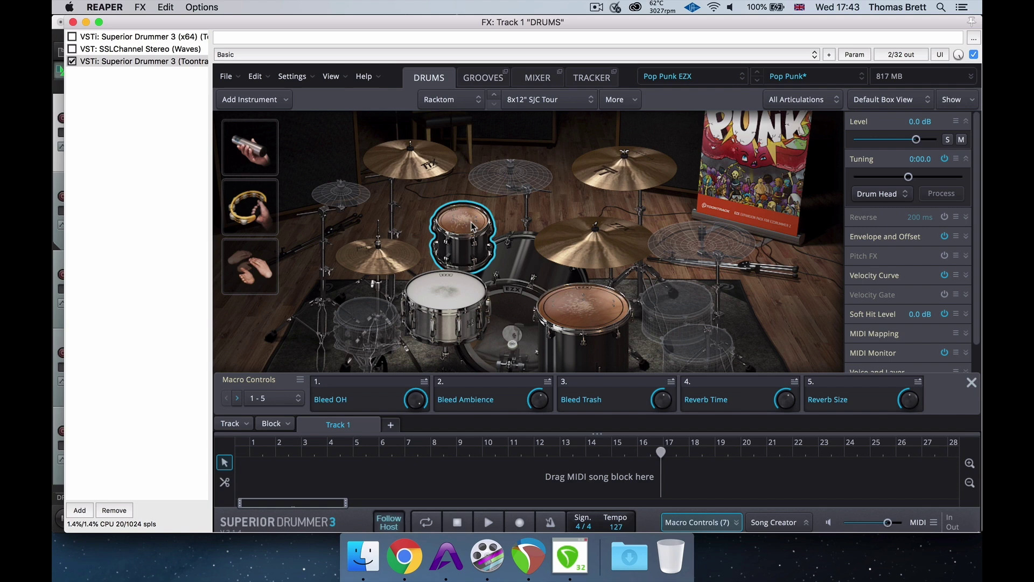
click(581, 312)
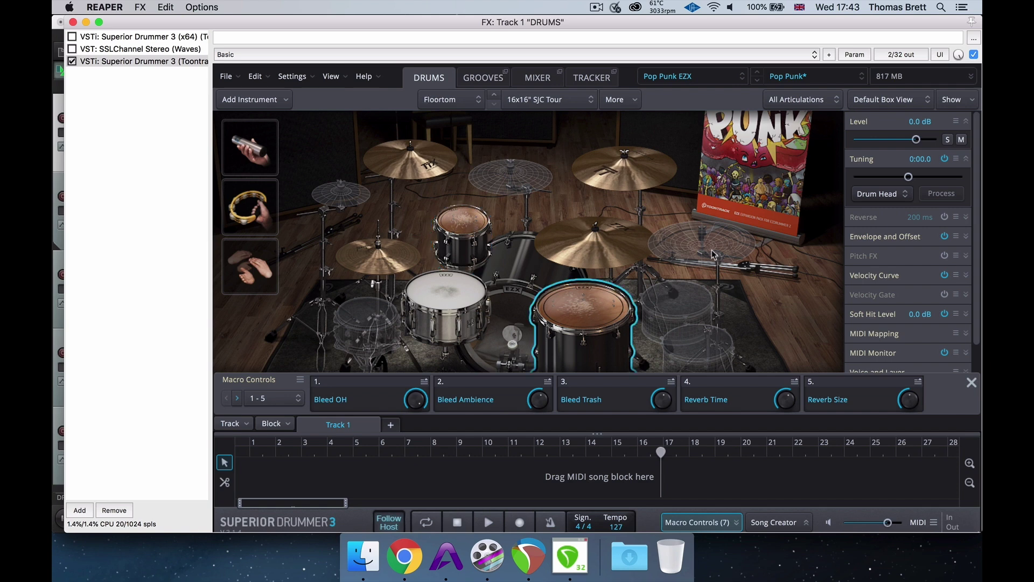
Compare both china cymbals in the empty Cymbal 5 slot and settle on the 18" Meinl Byzance China.
click(712, 254)
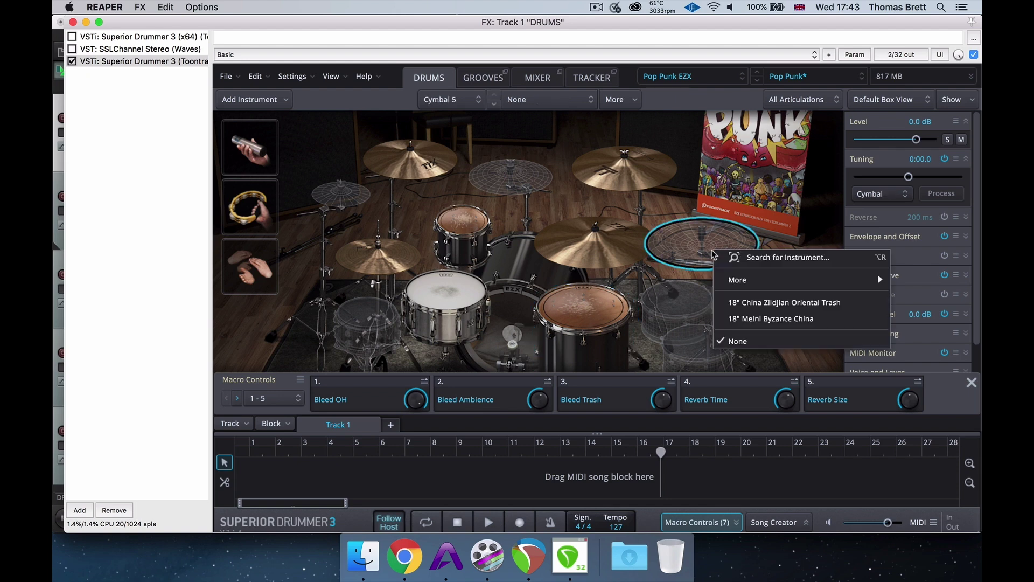
click(750, 319)
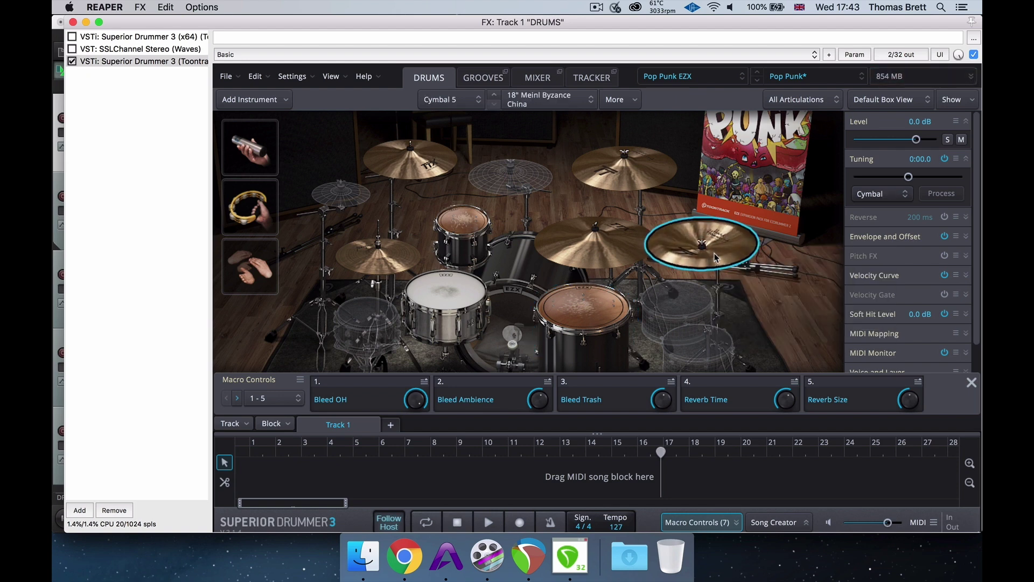
click(715, 257)
click(749, 306)
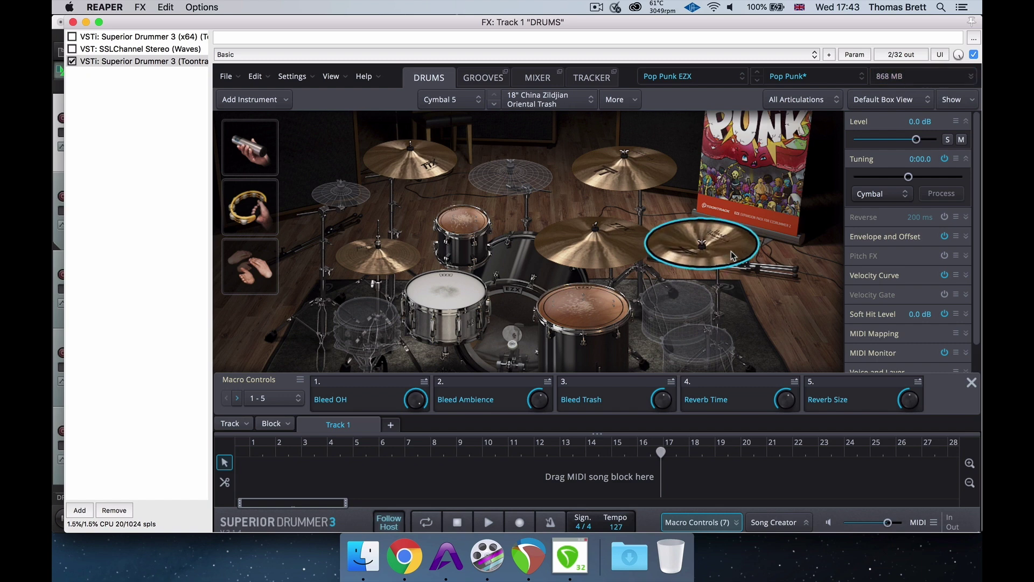
click(731, 251)
click(757, 320)
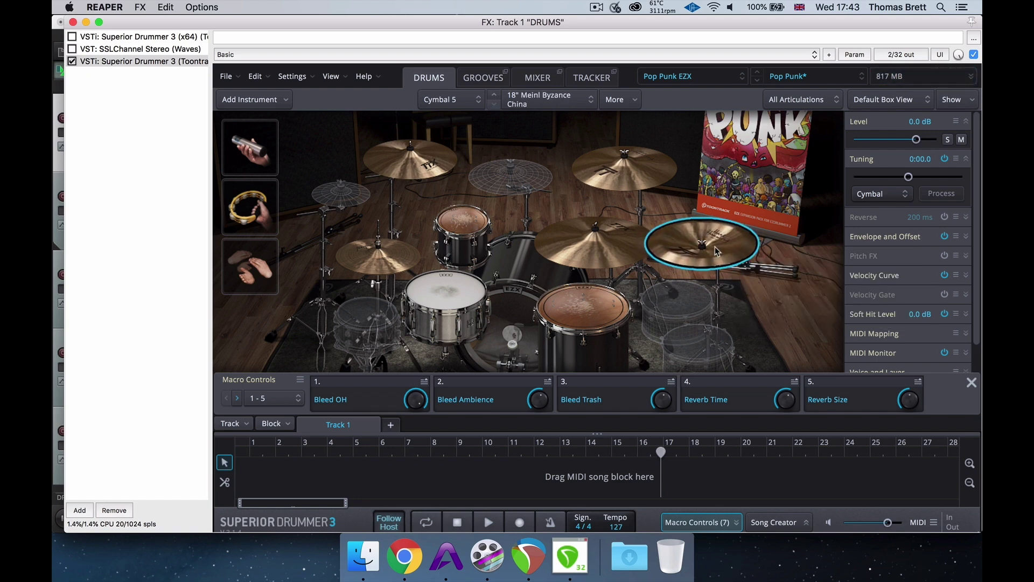
Compare the 14" Meinl Byzance hi-hat with the 15" Zildjian Soundlab Prototype, keep the Zildjian, and select the kick.
click(394, 257)
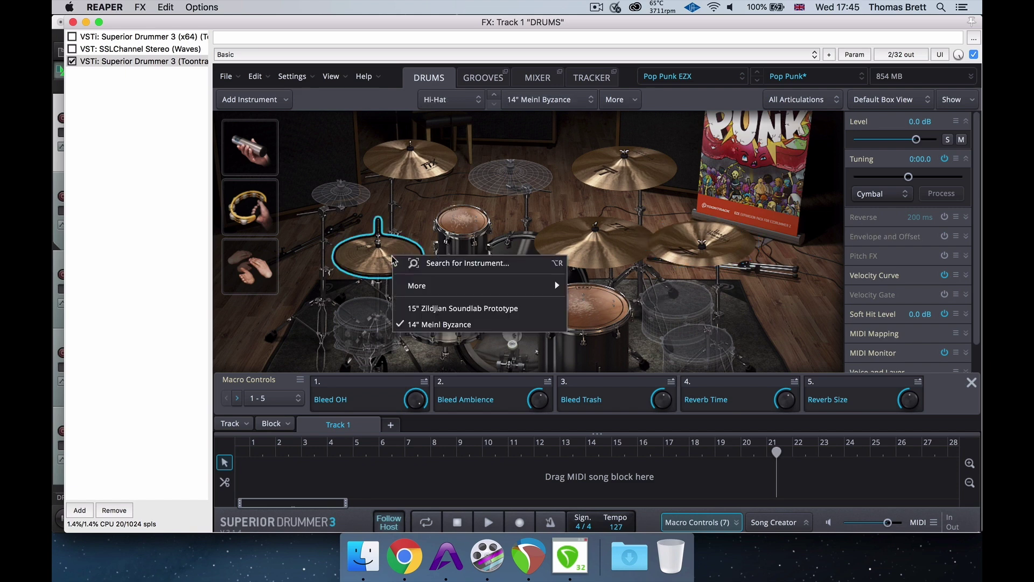
click(444, 310)
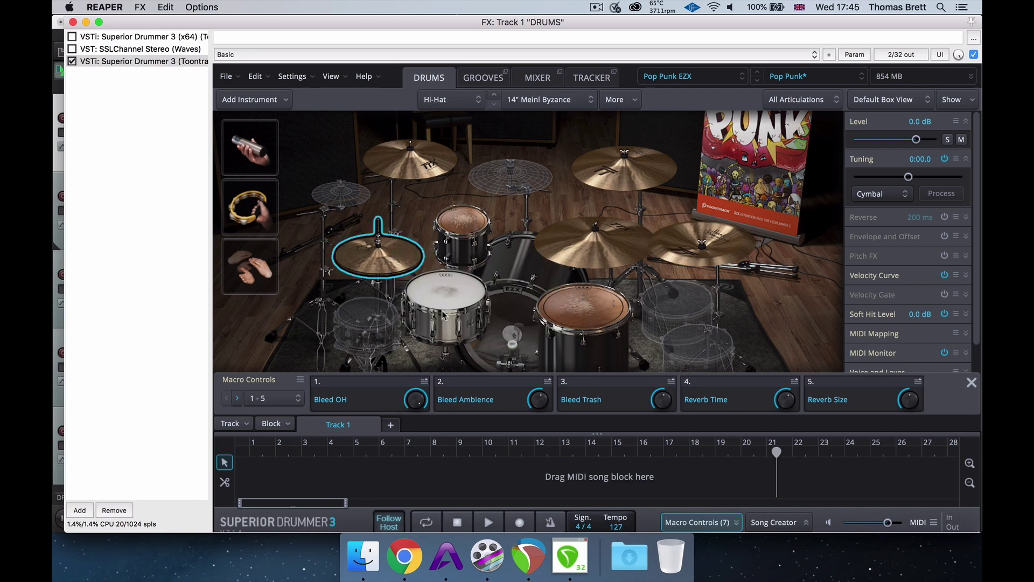
click(403, 263)
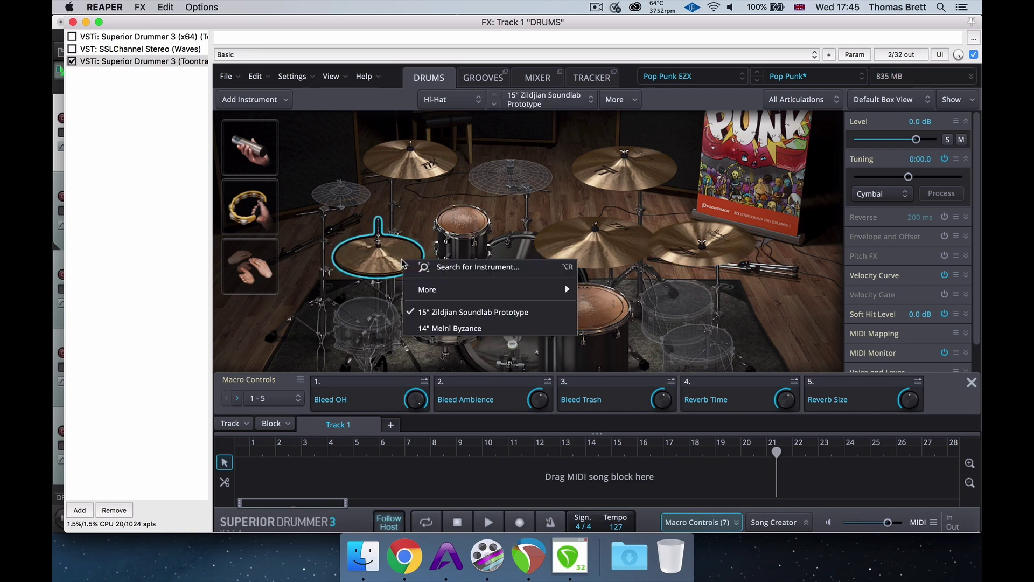
click(426, 326)
click(409, 263)
click(442, 314)
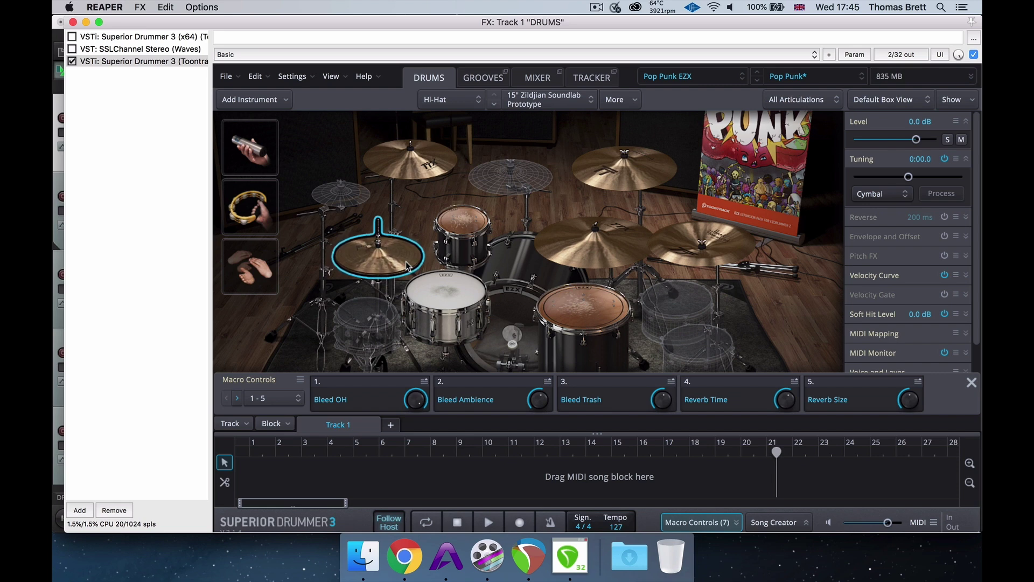
click(512, 302)
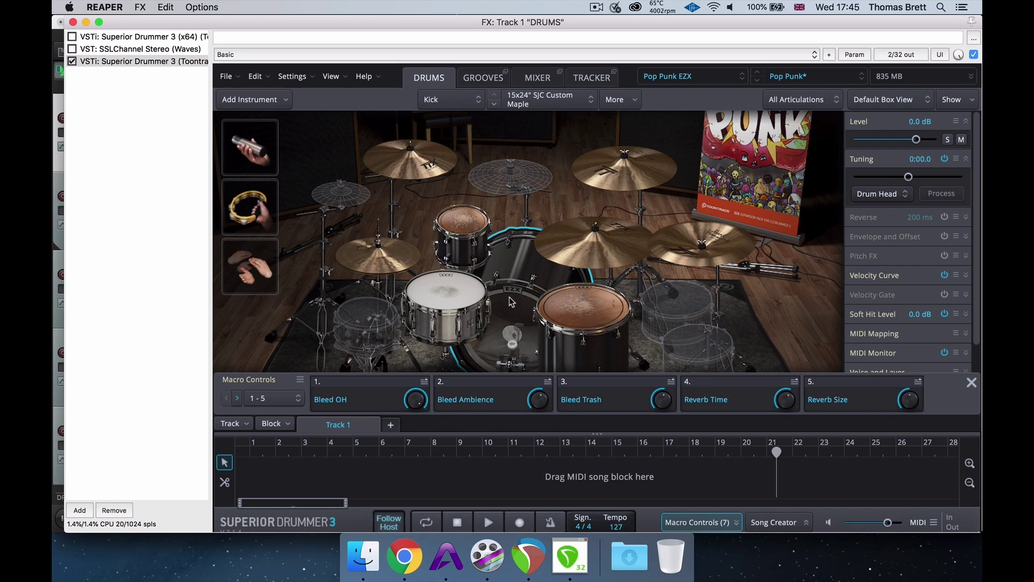
Raise the Ambience bus level to -3.8 in the drum mixer.
click(539, 79)
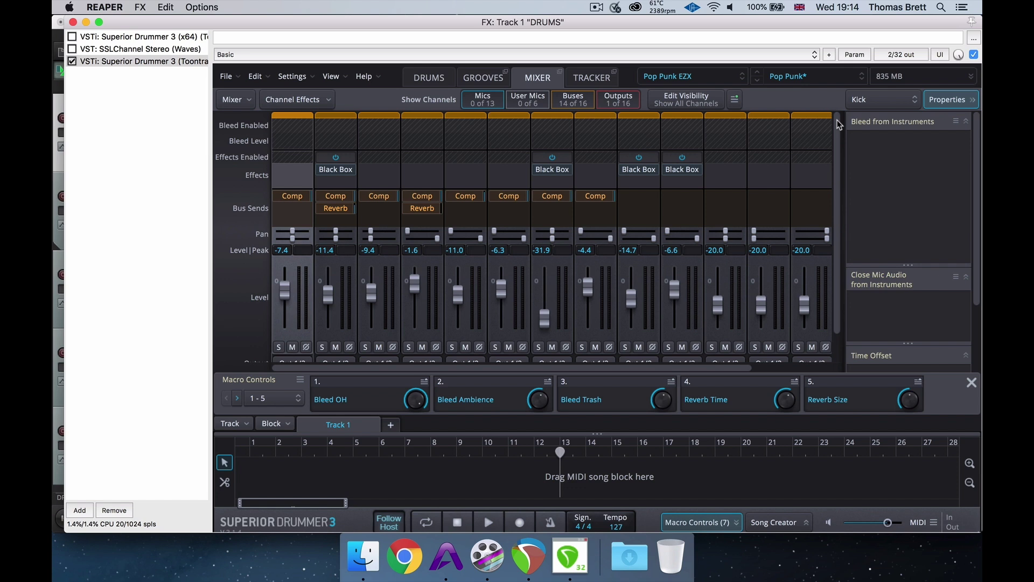
scroll(839, 124, down, 2)
drag(501, 261, 505, 260)
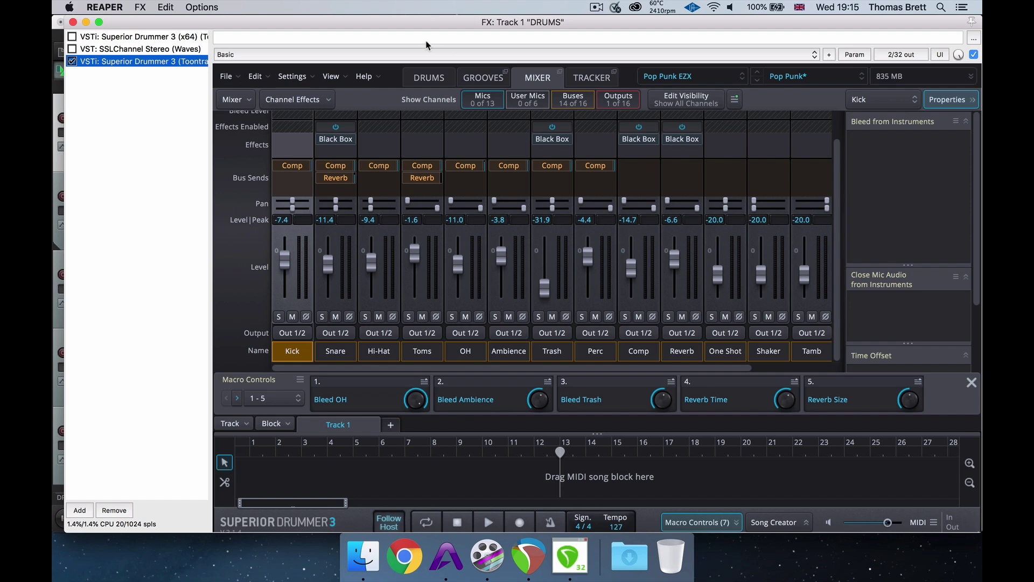
Move SSLChannel Stereo to the end of the drum effects chain, enable it, and go over its HF and LF EQ controls.
drag(155, 50, 83, 73)
click(72, 62)
click(250, 199)
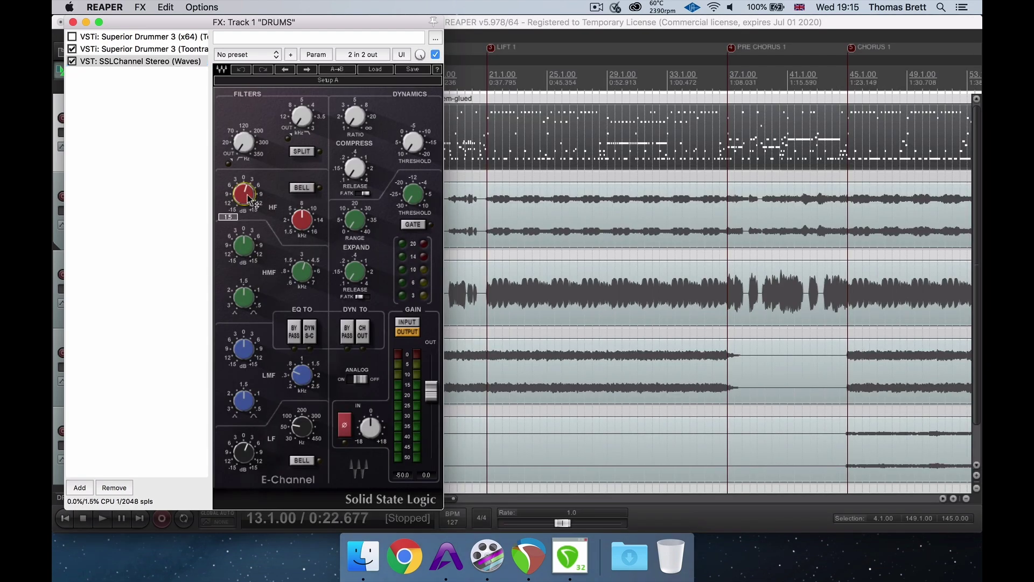
click(302, 219)
drag(242, 439, 252, 452)
click(304, 431)
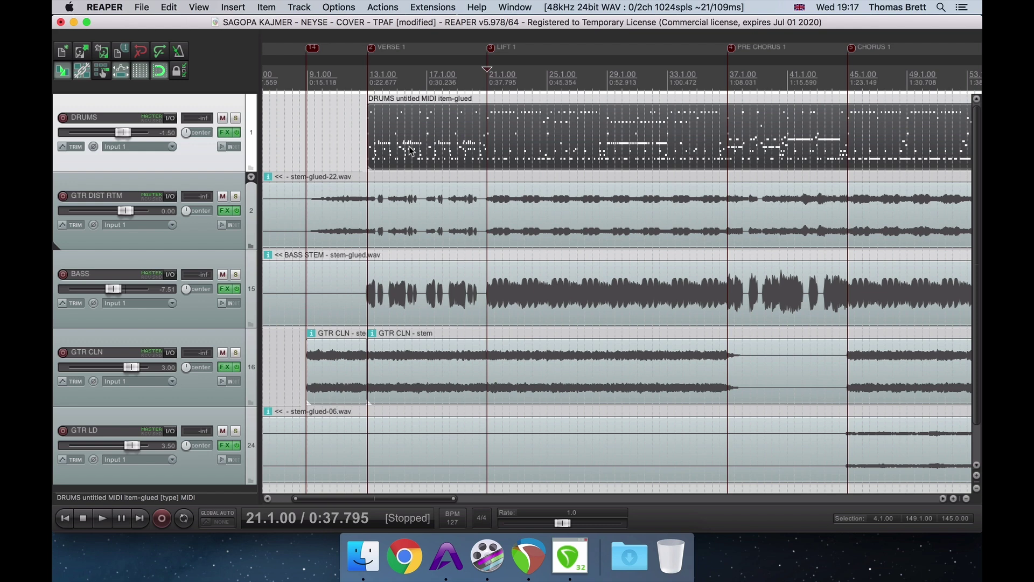
Solo the DRUMS track and reload the John Feldmann Pop Punk preset in the active Superior Drummer 3, returning to the drum kit view.
click(235, 117)
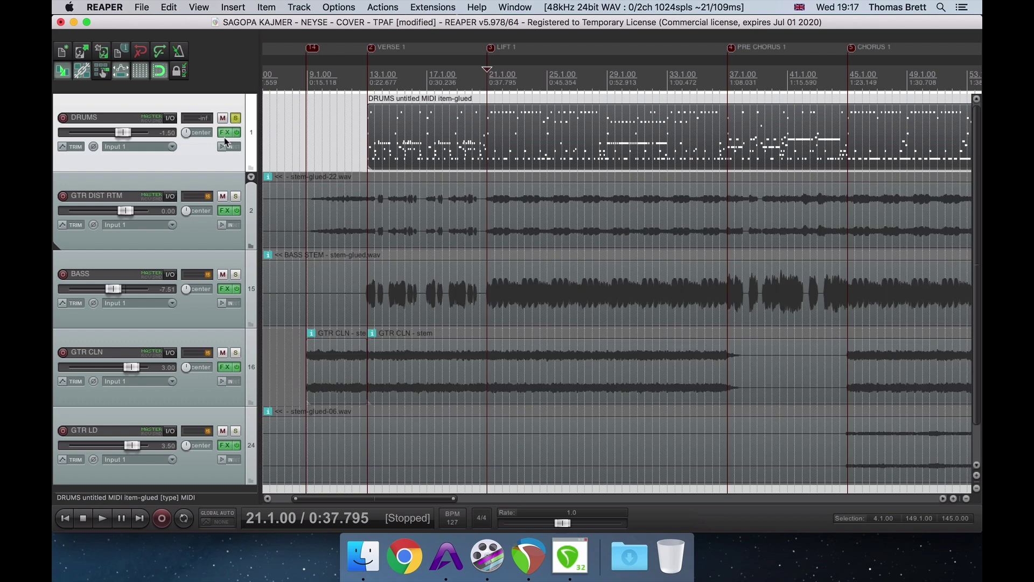
click(225, 133)
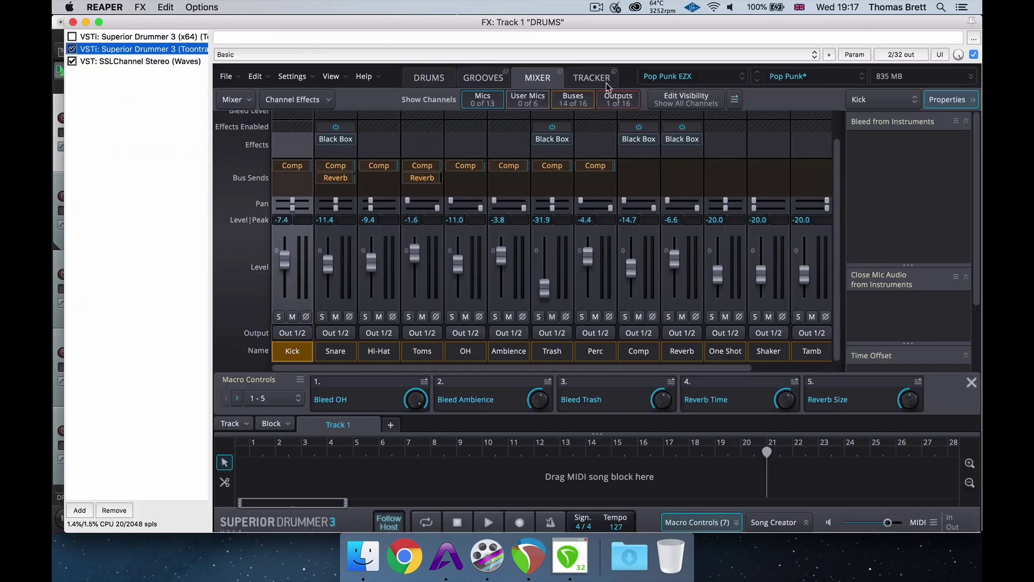
click(776, 77)
mouse_move(805, 165)
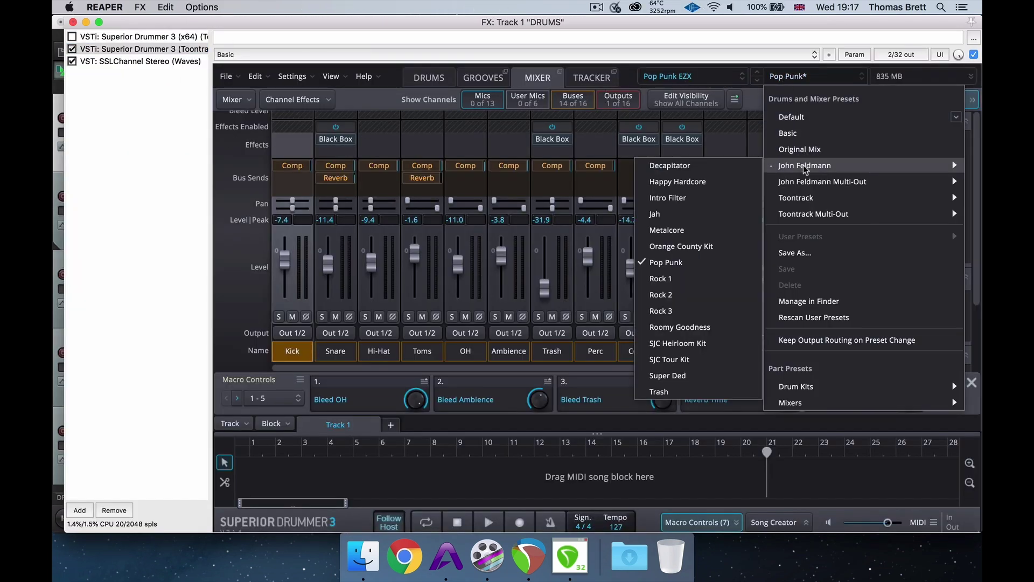
click(710, 261)
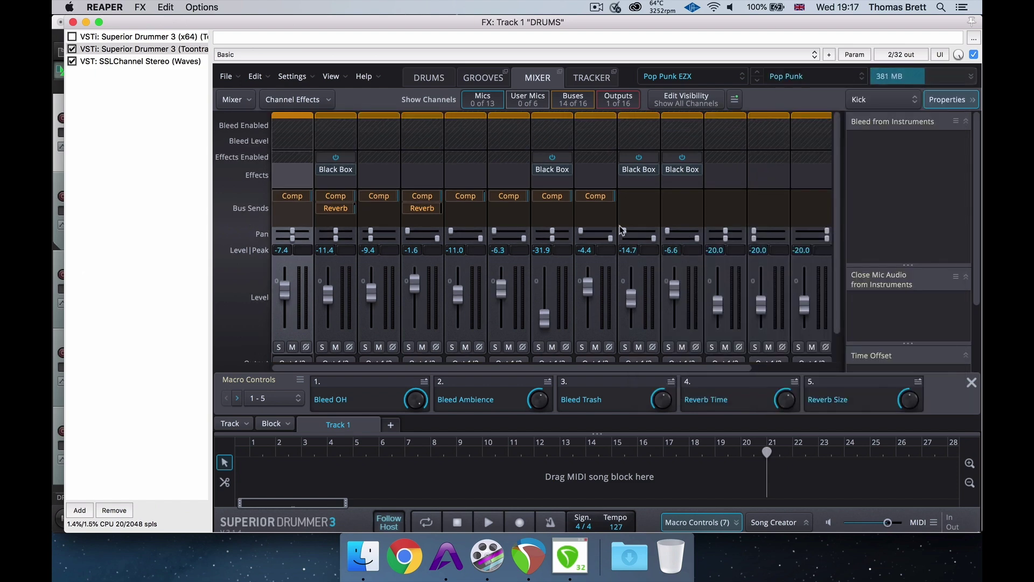
click(429, 80)
Bypass SSLChannel Stereo and place the play position at the PRE CHORUS marker, keeping the effects window in view.
click(102, 49)
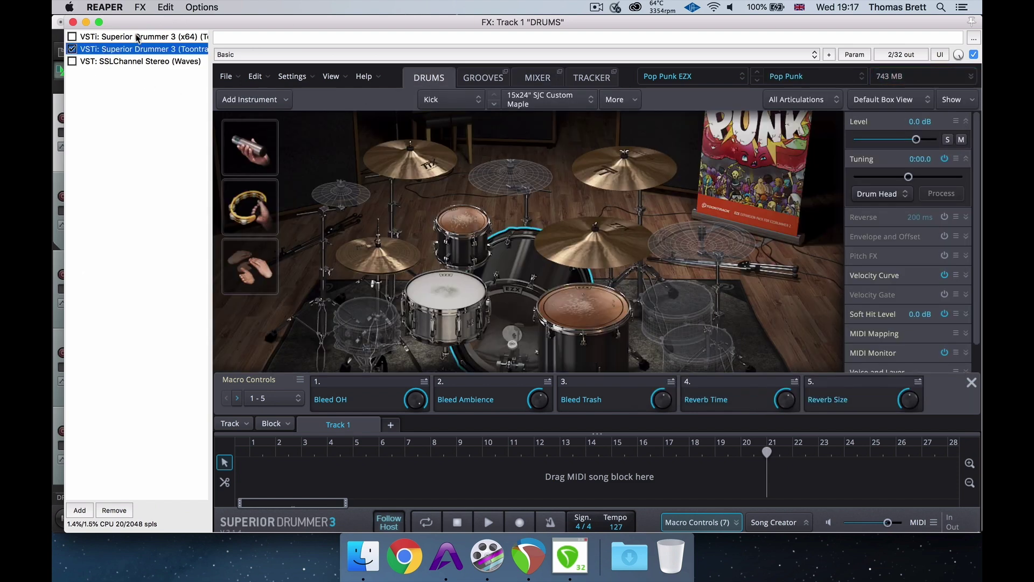
drag(141, 27, 152, 320)
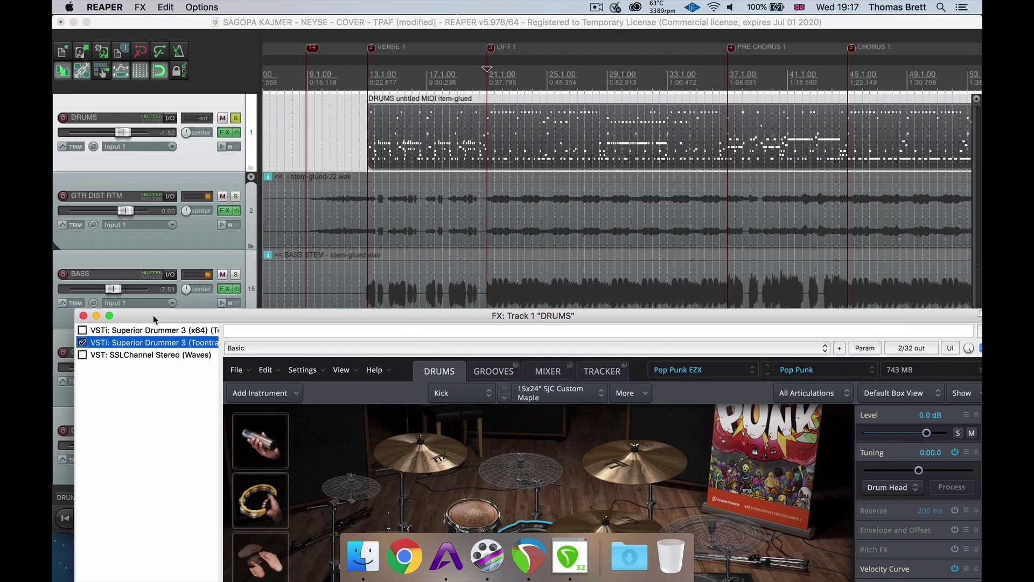
click(729, 121)
drag(680, 316, 642, 48)
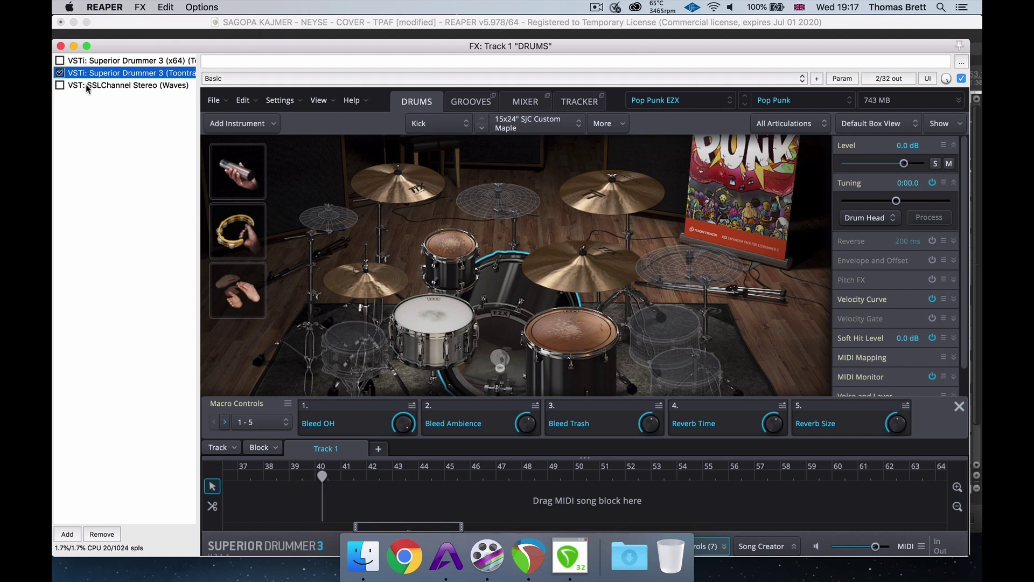
Bypass the second Superior Drummer 3, enable Superior Drummer 3 (x64) with SSLChannel Stereo, play the pre-chorus through them, and close the effects window.
click(60, 73)
click(60, 61)
click(60, 85)
click(123, 61)
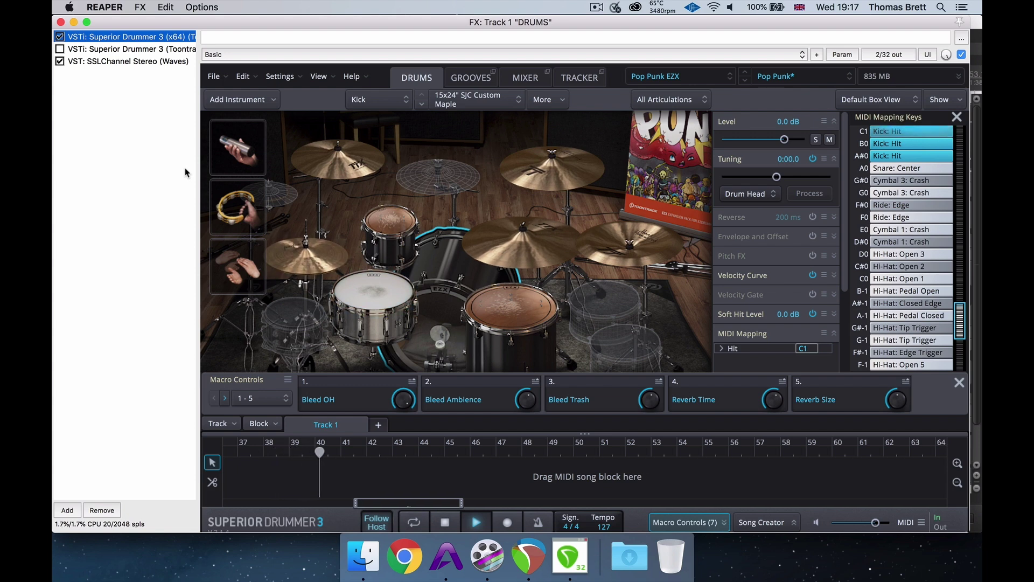
key(space)
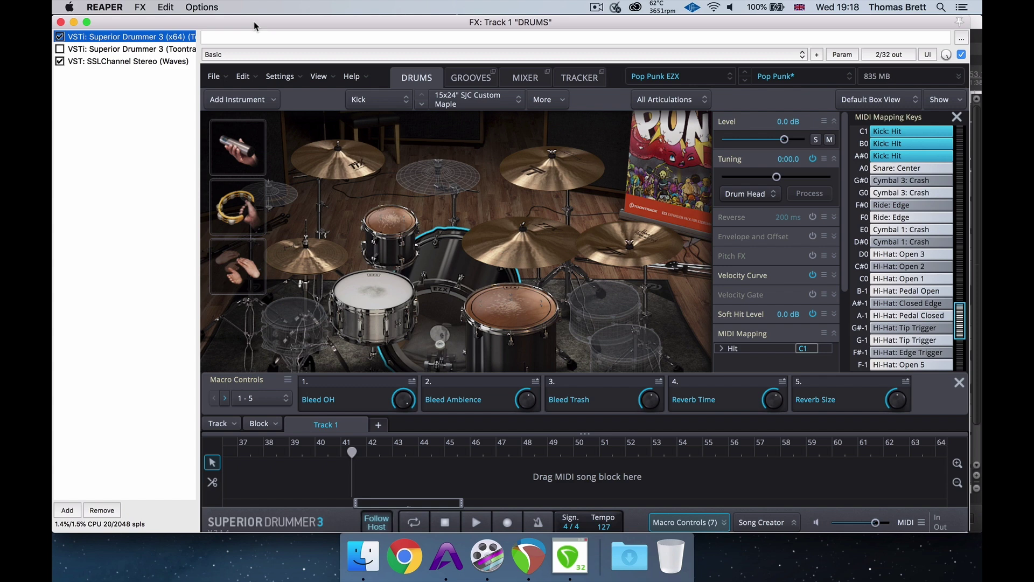
click(60, 22)
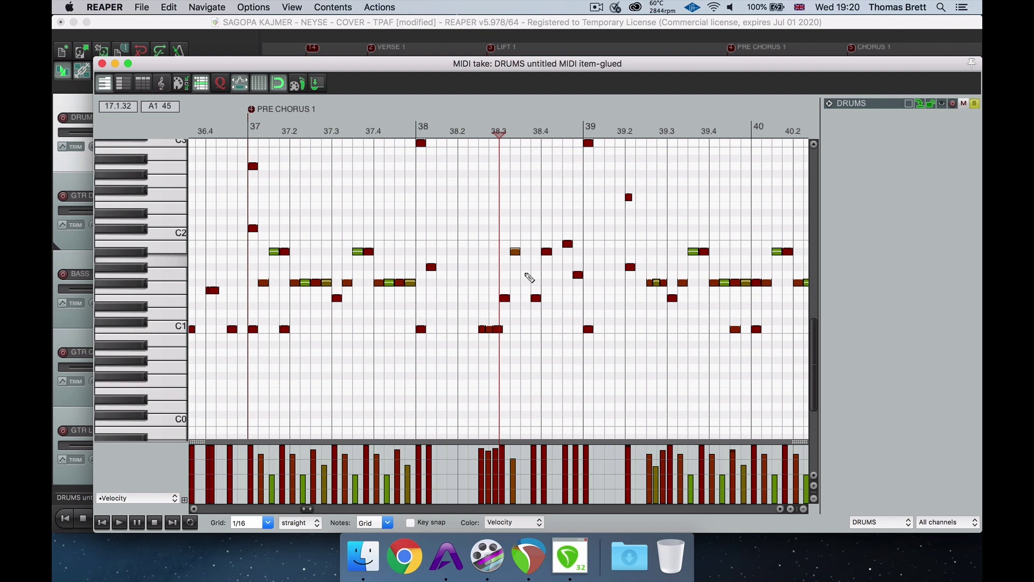
Play the drum part from the PRE CHORUS 1 marker and audition a low-velocity note between 37.2 and 37.3.
key(4)
key(space)
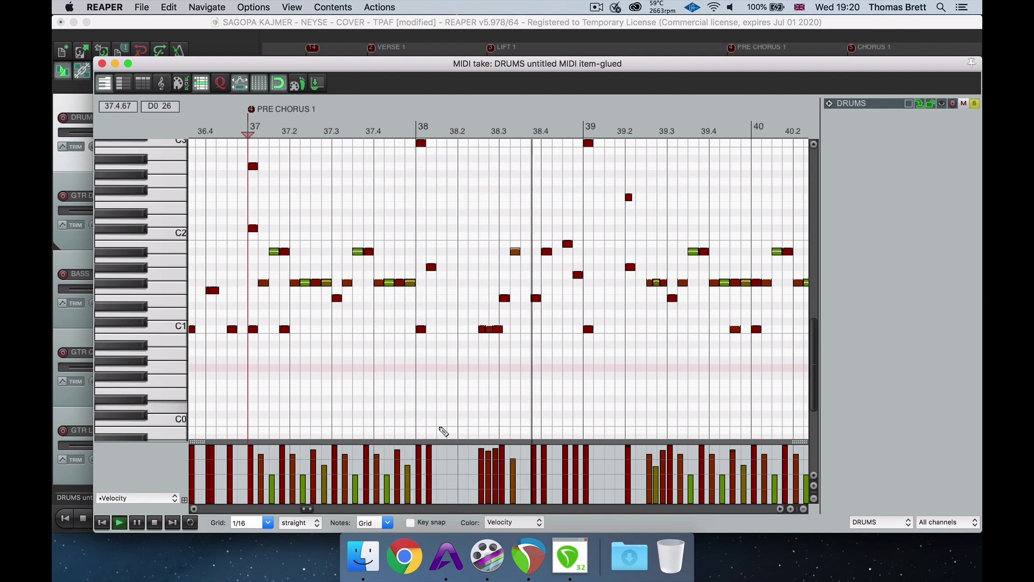
key(space)
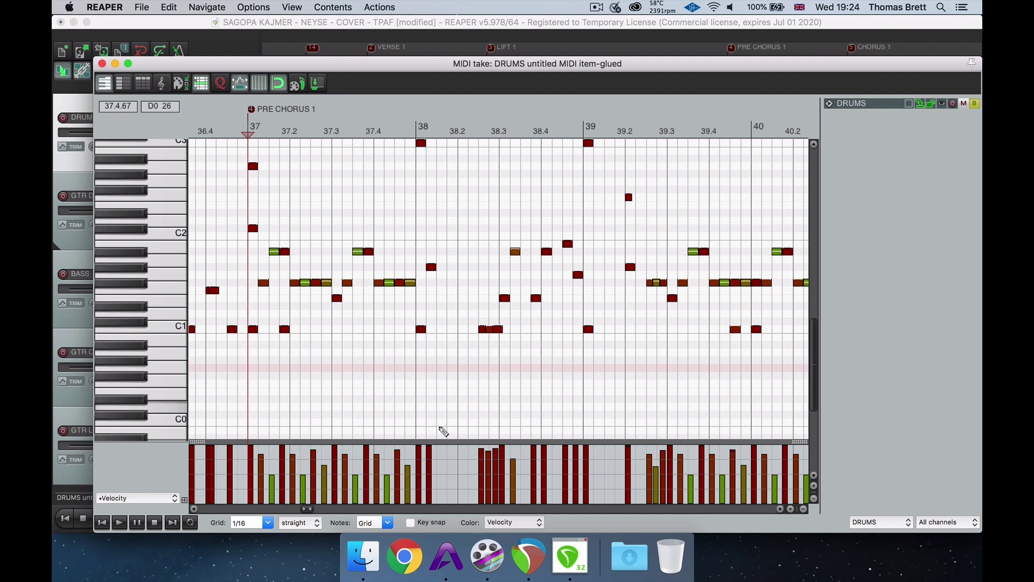
click(304, 283)
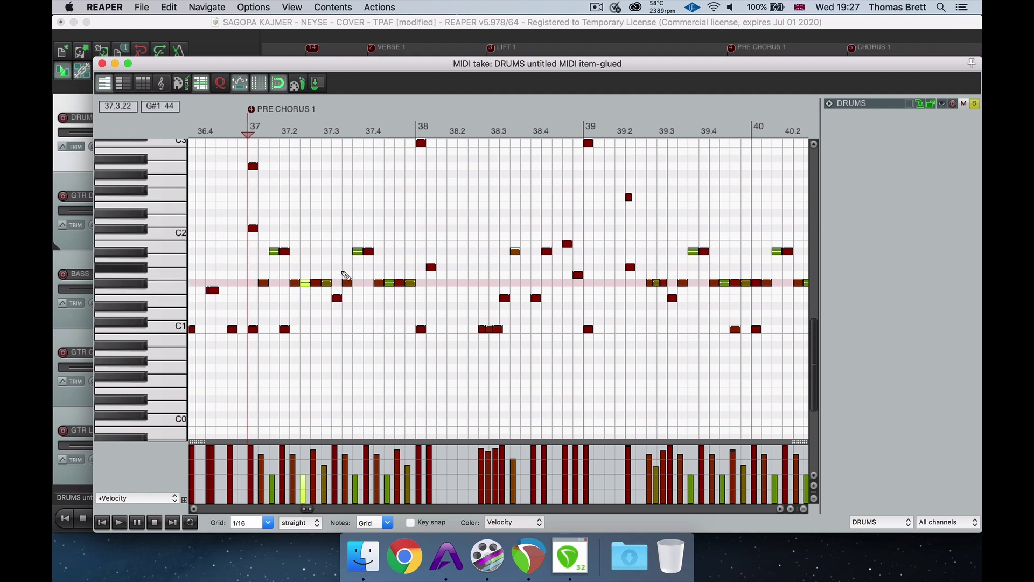
click(261, 314)
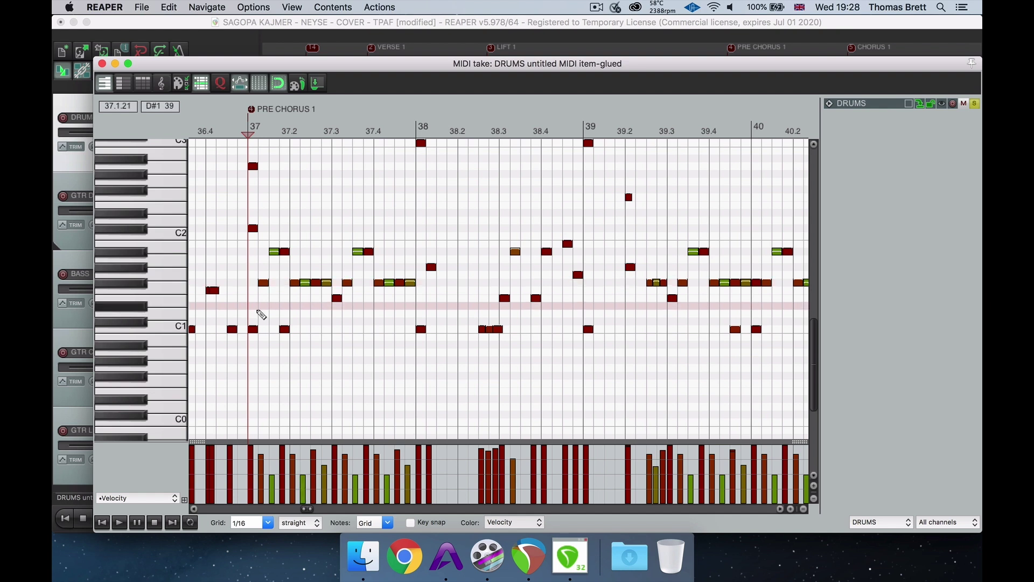
Try raising the velocities of the bar 37 notes above the kick row to maximum and play them back.
drag(261, 313, 438, 239)
drag(345, 465, 351, 339)
key(space)
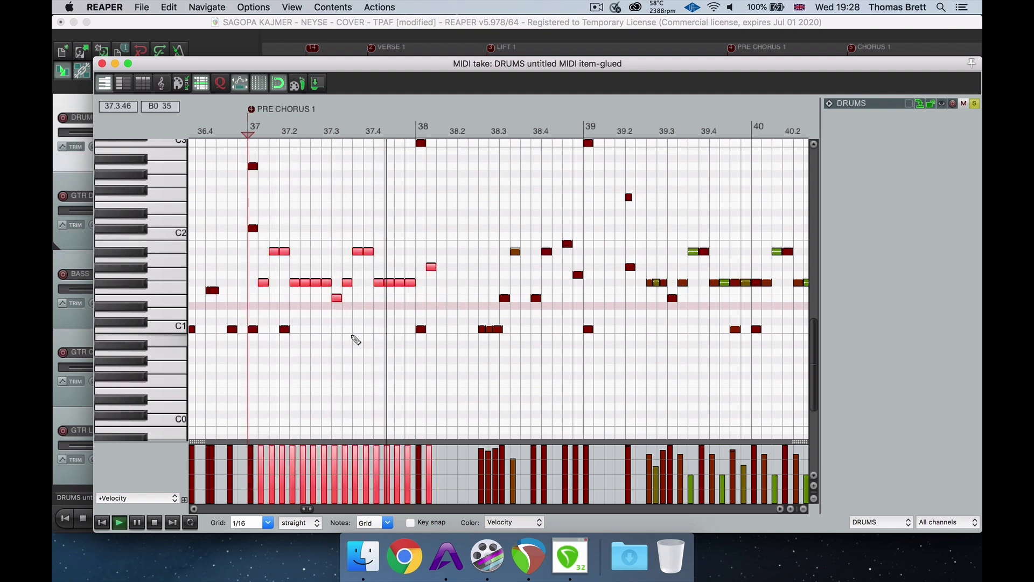
key(space)
Undo the velocity change and play bar 37 with its original dynamics for comparison.
key(super+z)
key(space)
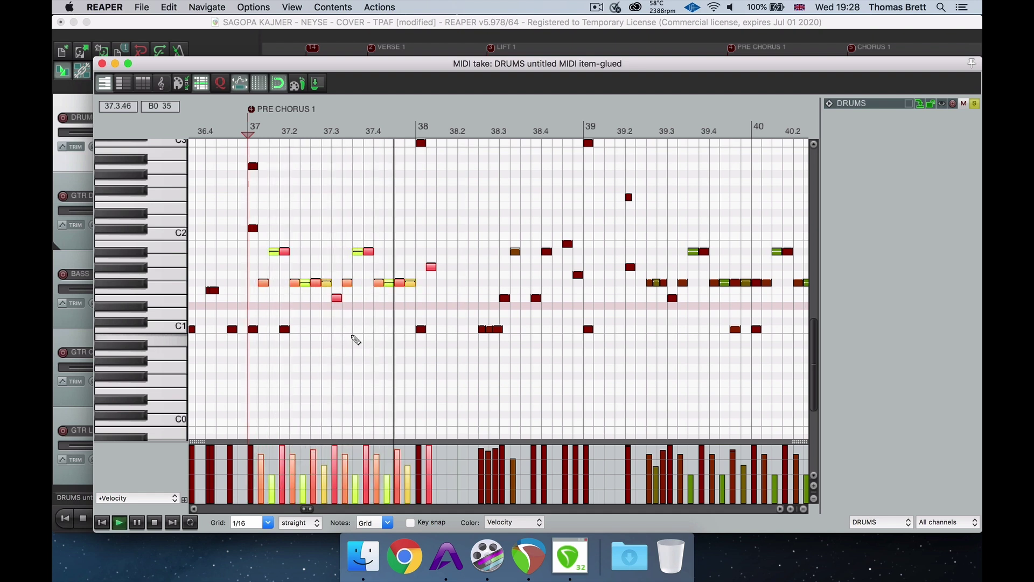
key(space)
Audition the kick note at the start of bar 37 and the snare note at 37.3.
scroll(303, 378, up, 3)
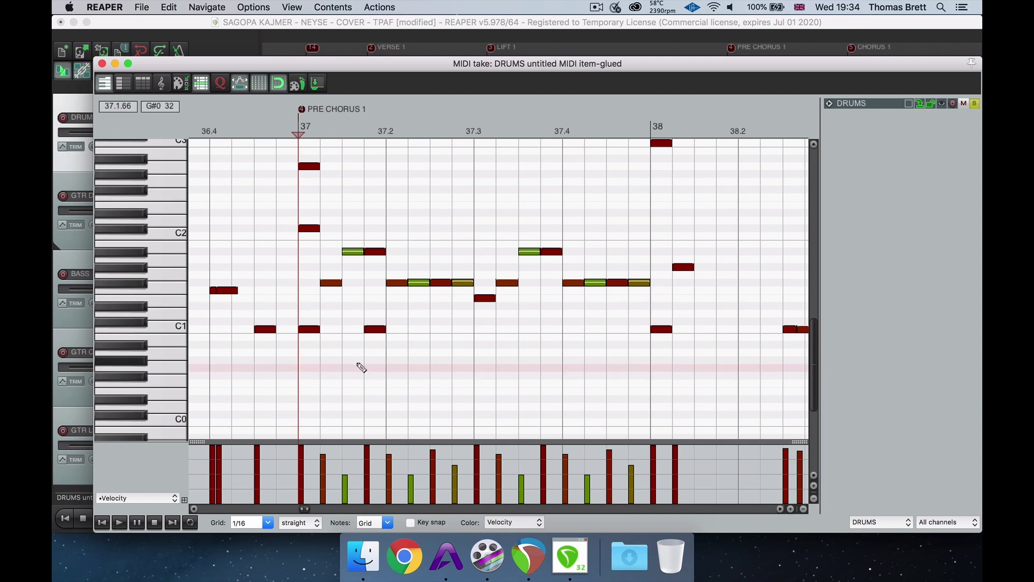
click(311, 330)
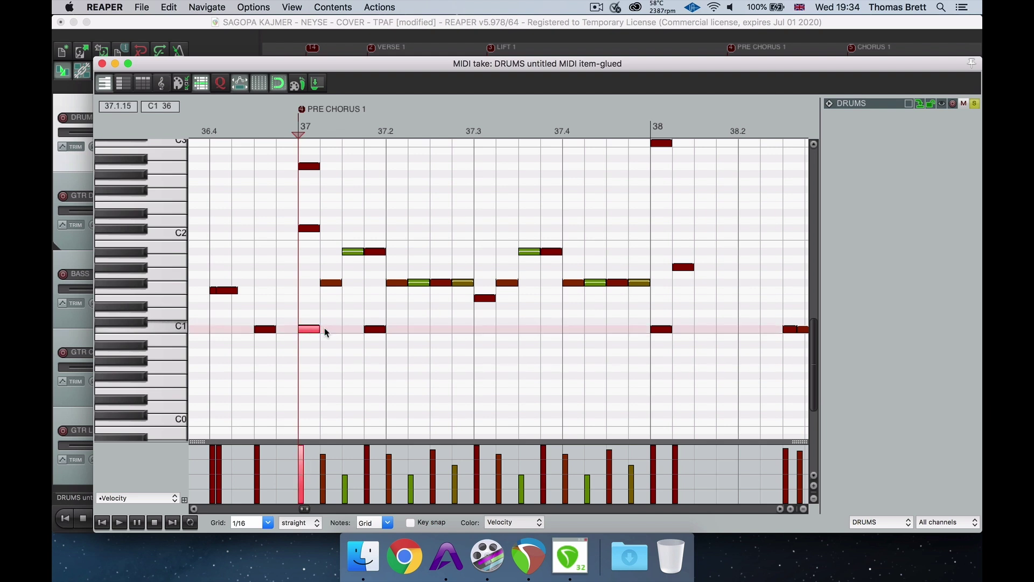
click(483, 298)
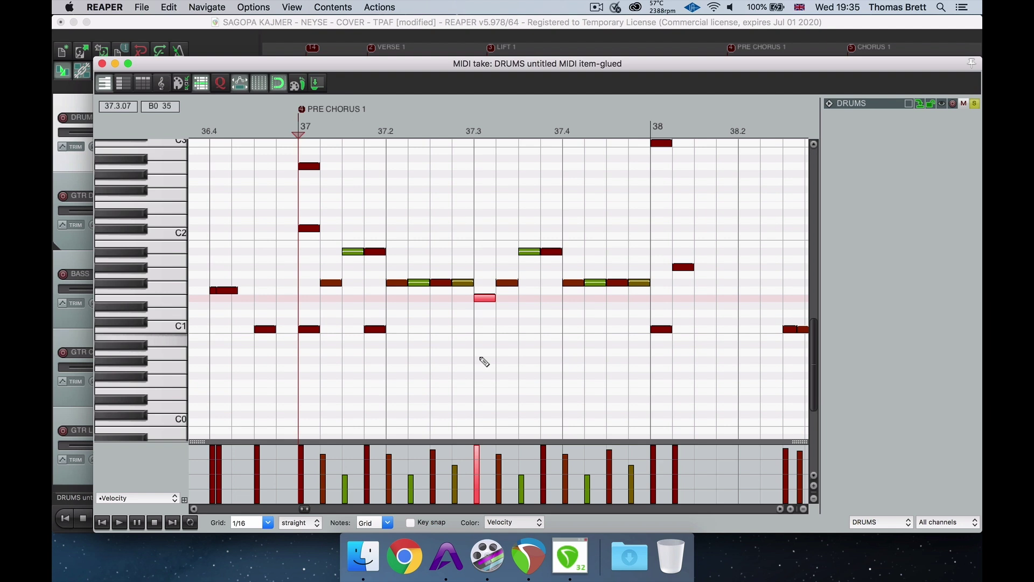
Play the drum part over the bars leading up to the CHORUS 1 marker.
scroll(484, 361, down, 5)
key(space)
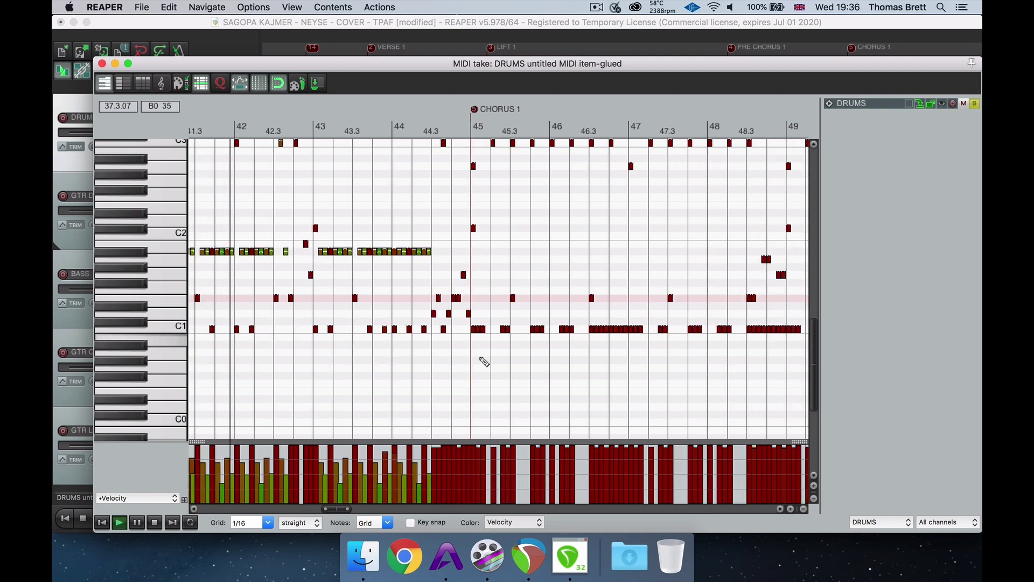
key(space)
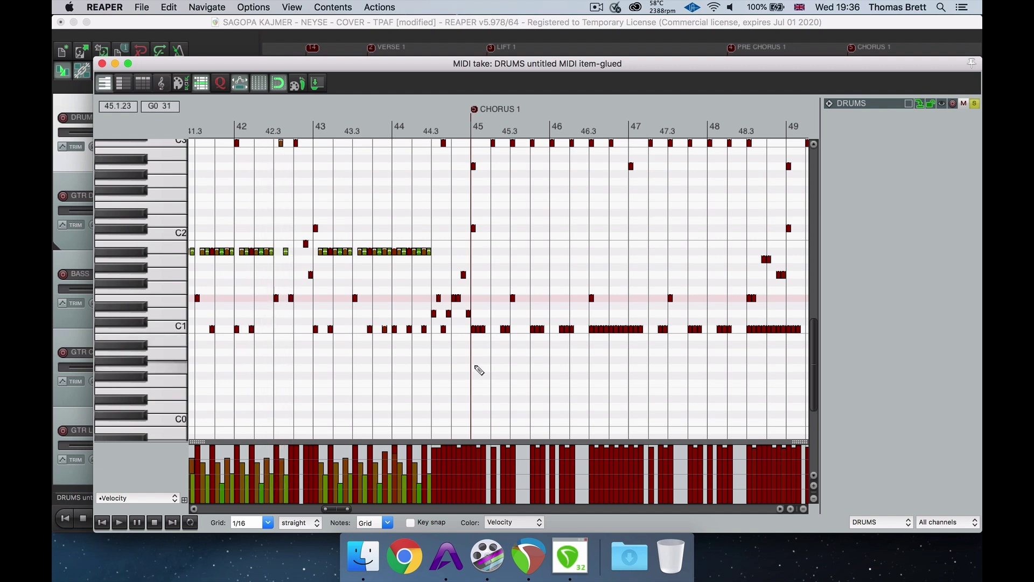
Audition the first two kick notes of bar 53 and the three quick kick notes just before 53.3.
scroll(414, 374, up, 5)
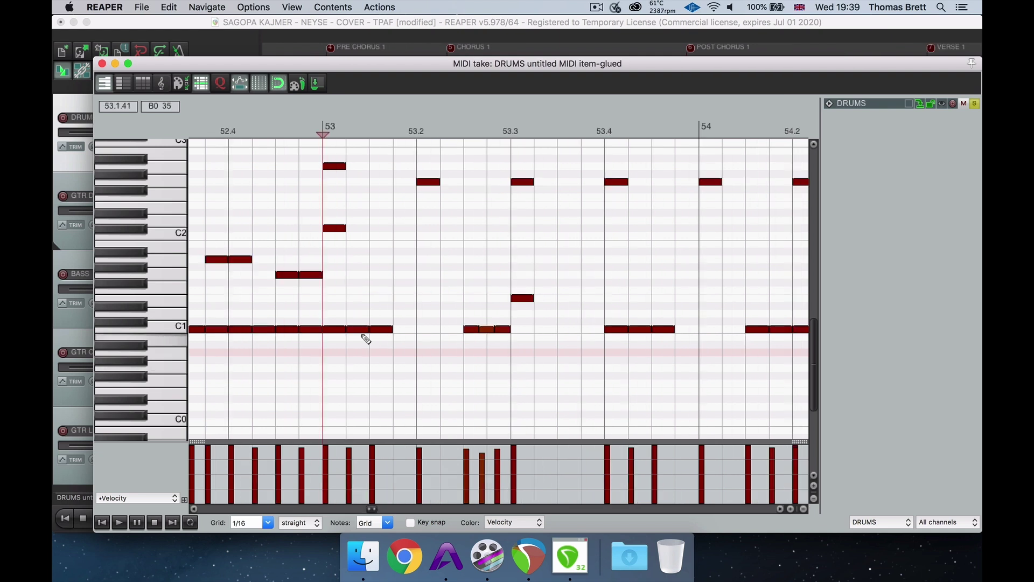
click(338, 329)
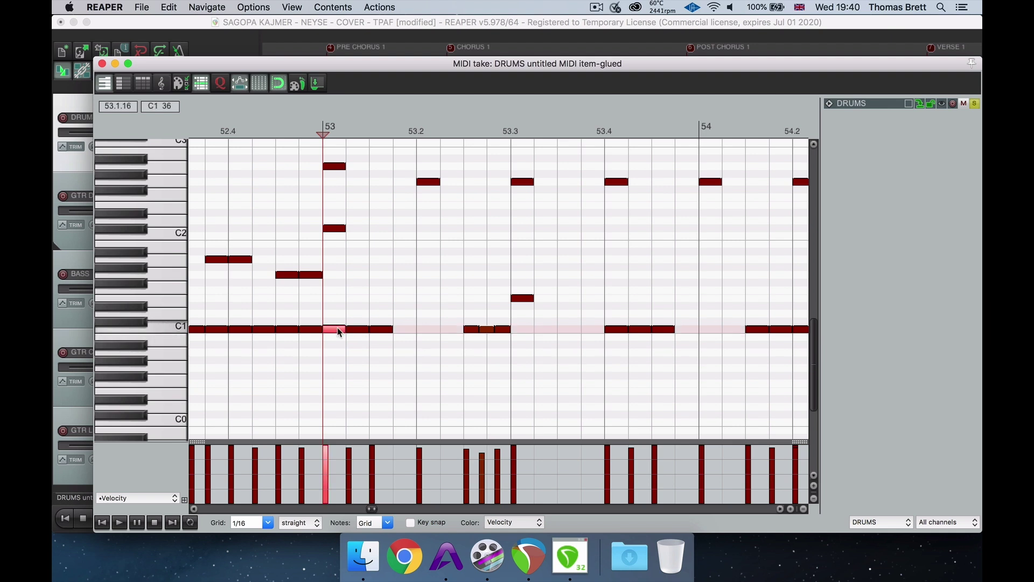
click(359, 329)
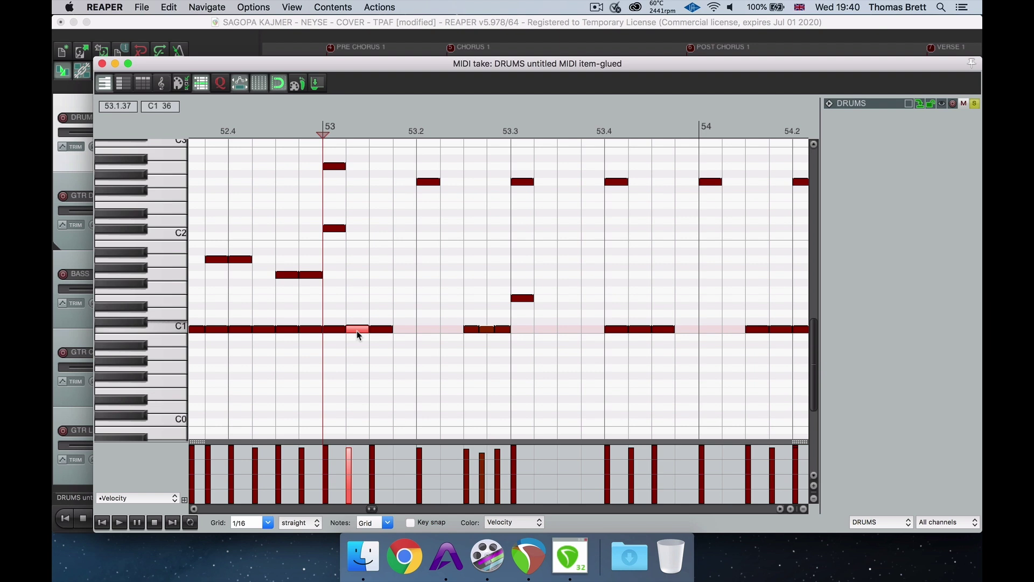
click(470, 330)
click(488, 330)
click(501, 330)
Play from the kick triplet before 53.3, and select its three notes to examine their velocities.
click(466, 365)
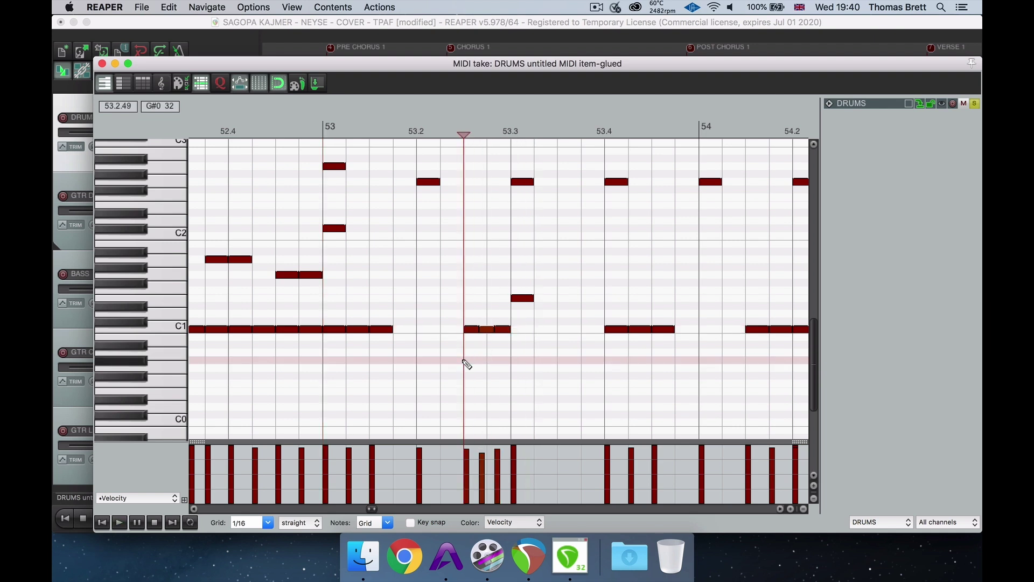
key(space)
key(space)
drag(467, 367, 525, 324)
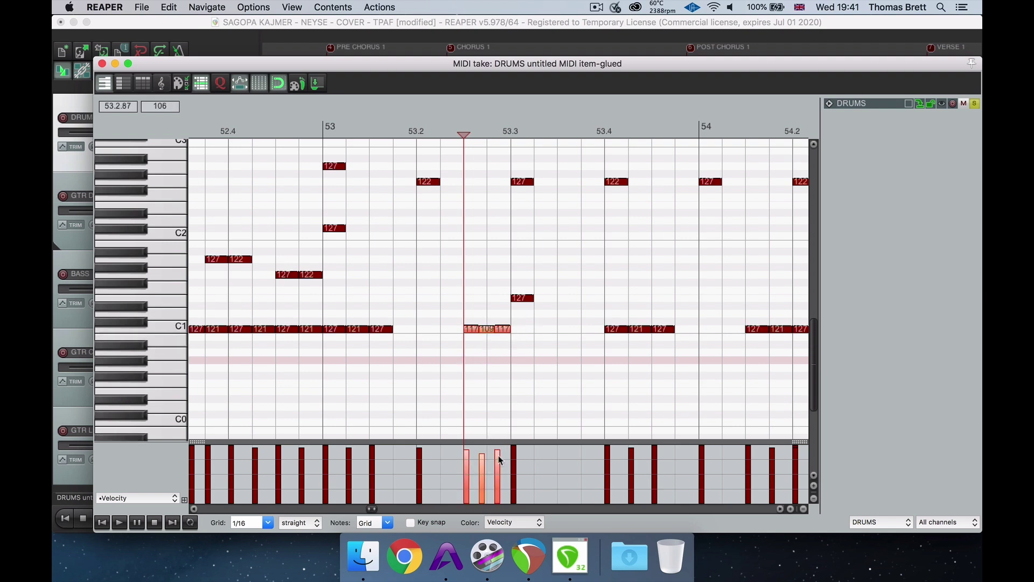
drag(500, 459, 499, 459)
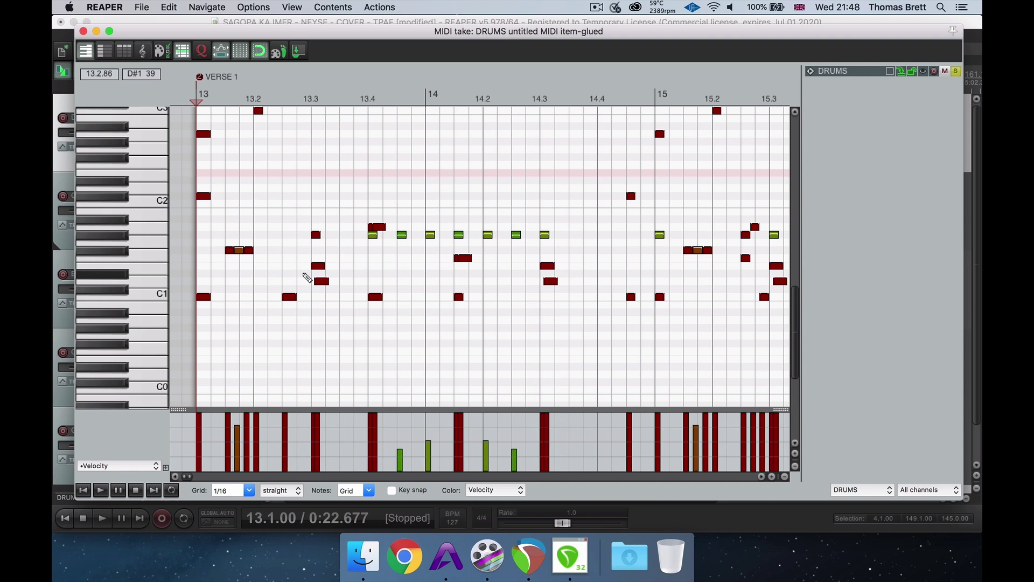
Play verse 1 and try reducing the snare flams at 13.3 and 14.3 to single D1 hits on the beat.
key(space)
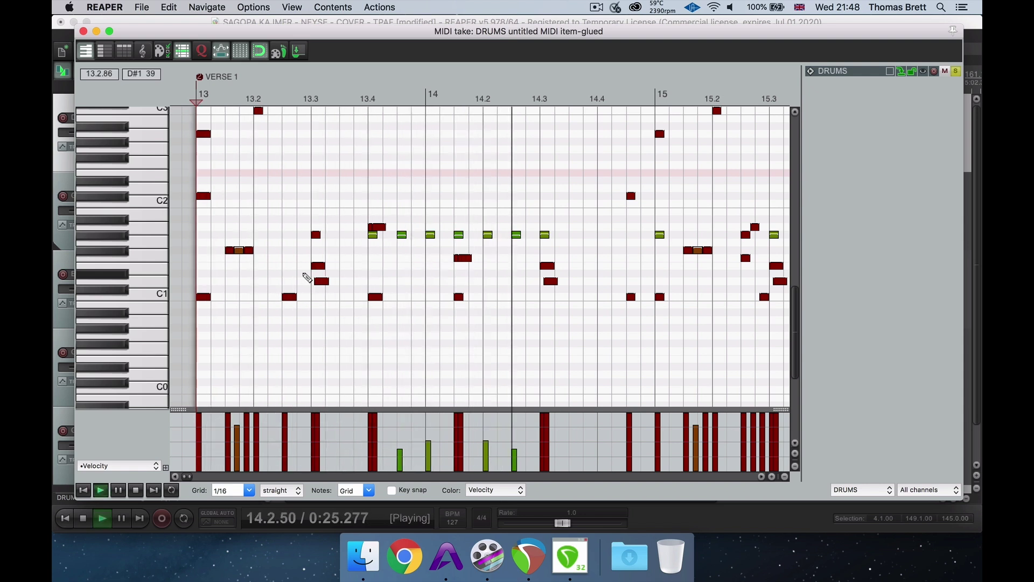
key(space)
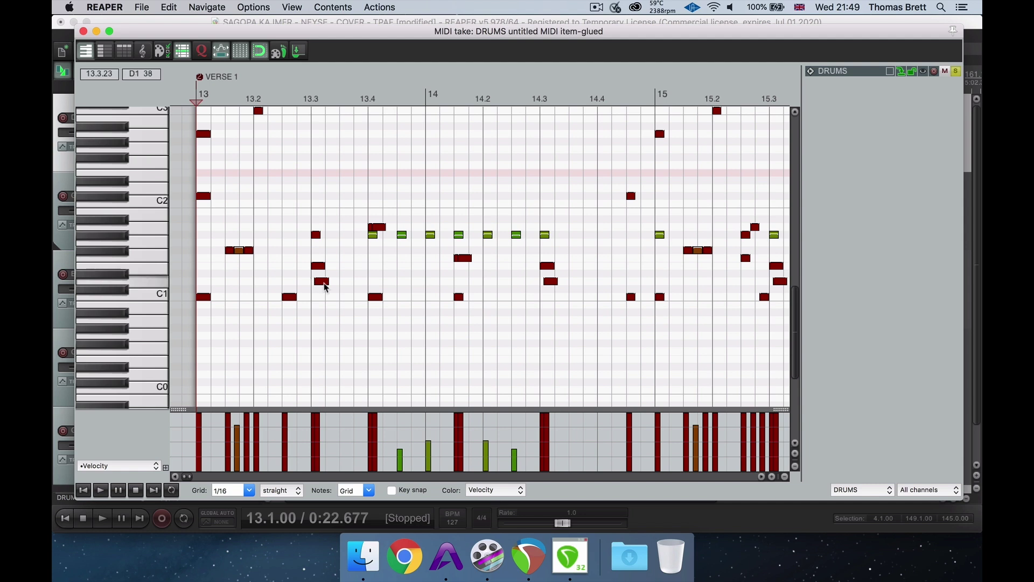
drag(323, 284, 320, 284)
click(551, 283)
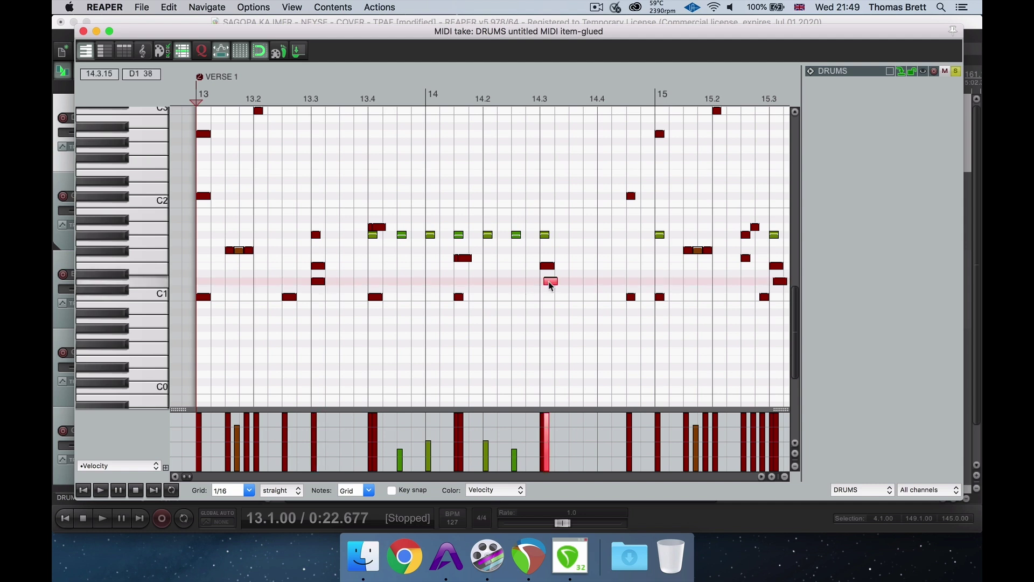
double_click(548, 266)
double_click(318, 266)
key(space)
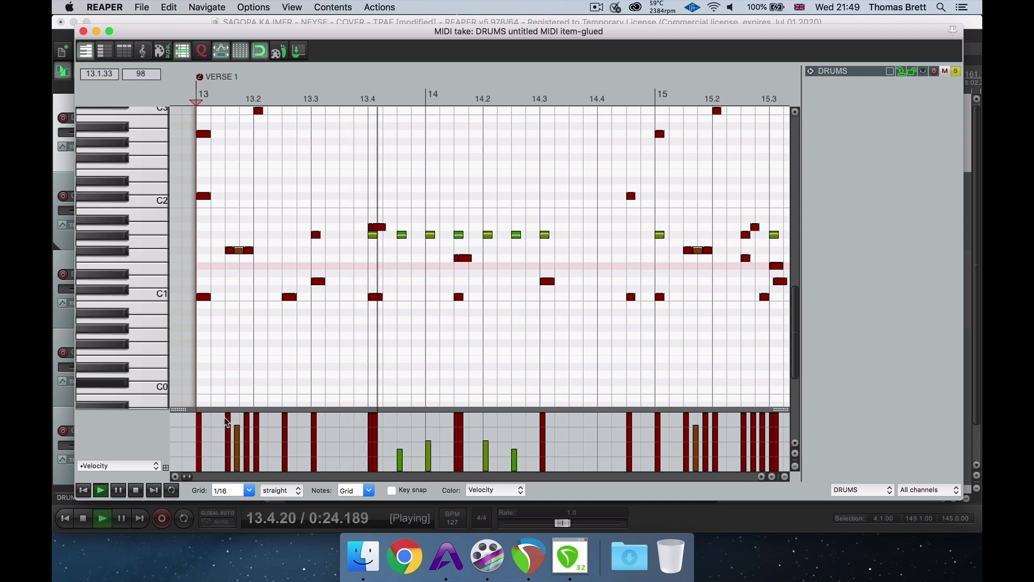
key(space)
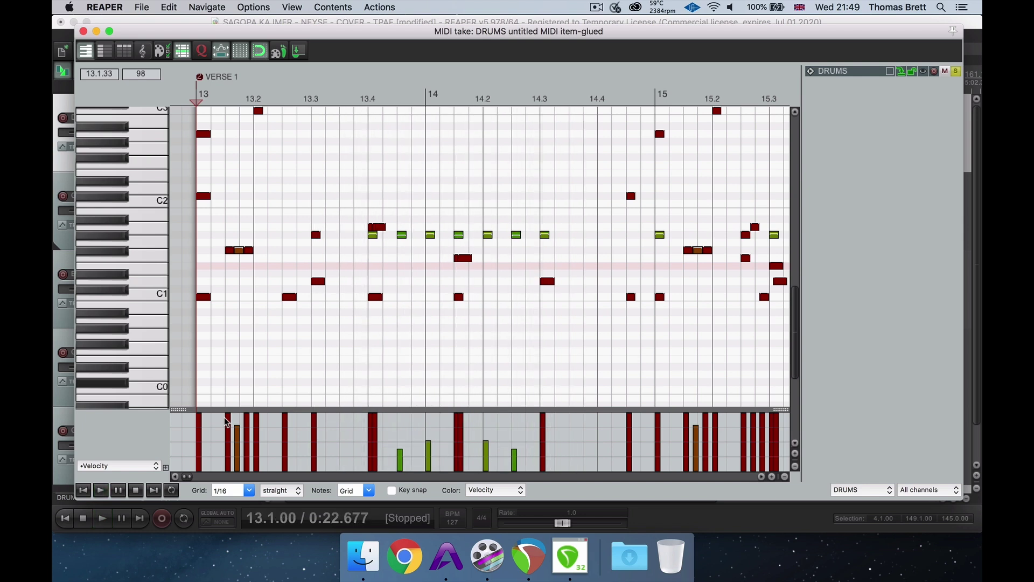
Undo the snare edits at 13.3 and 14.3 and play verse 1 again with the flams.
key(ctrl+z)
key(ctrl+z)
key(ctrl+z)
key(ctrl+z)
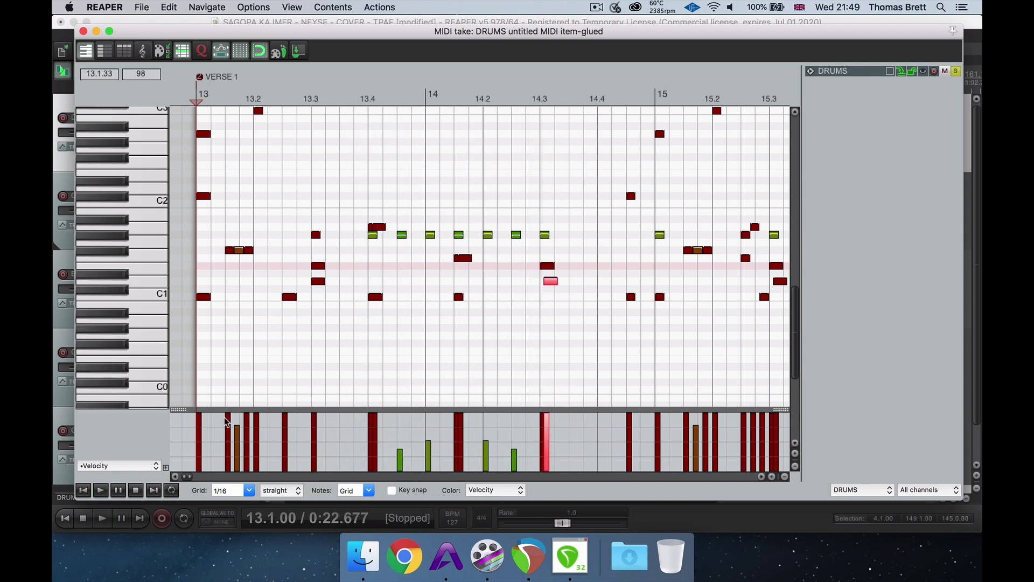
key(ctrl+z)
key(space)
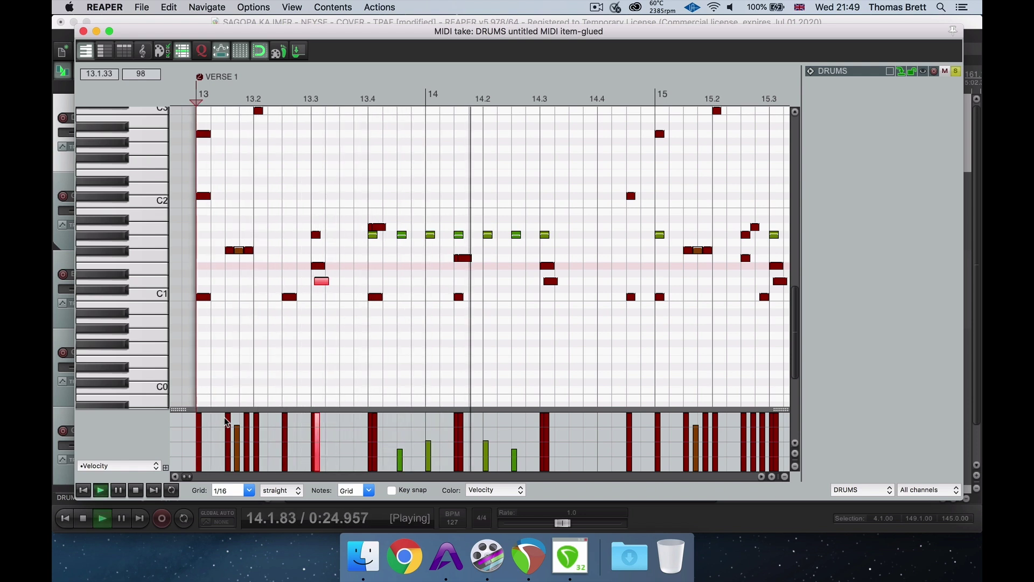
key(space)
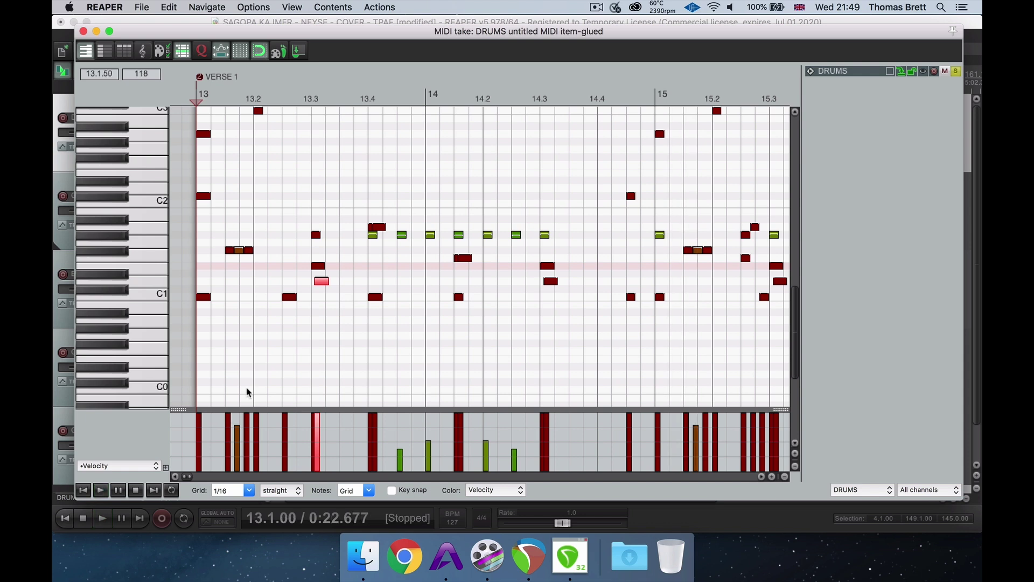
Audition the E1 and D1 notes of the snare flam at 13.3 one after the other.
click(318, 267)
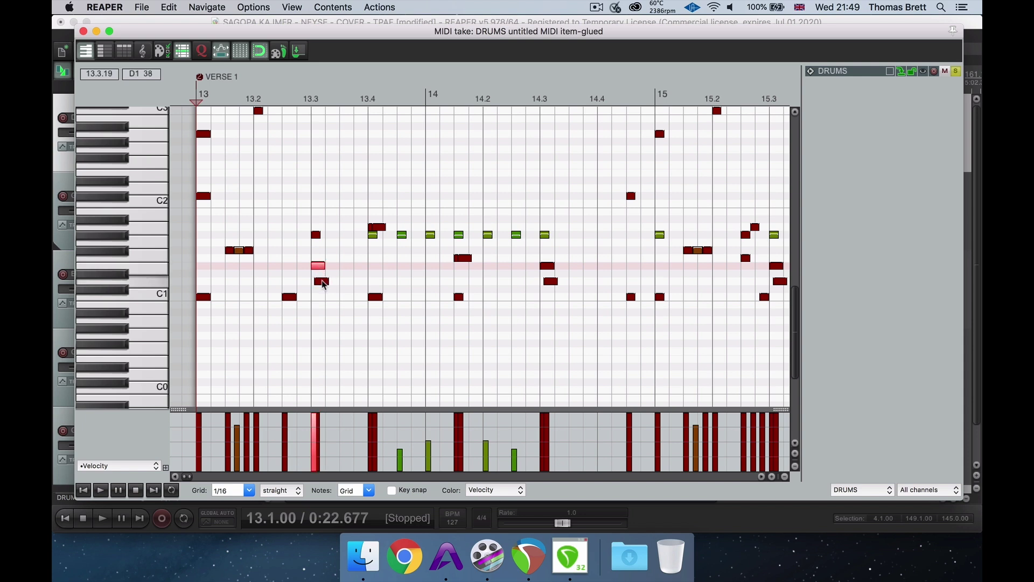
click(322, 282)
click(319, 266)
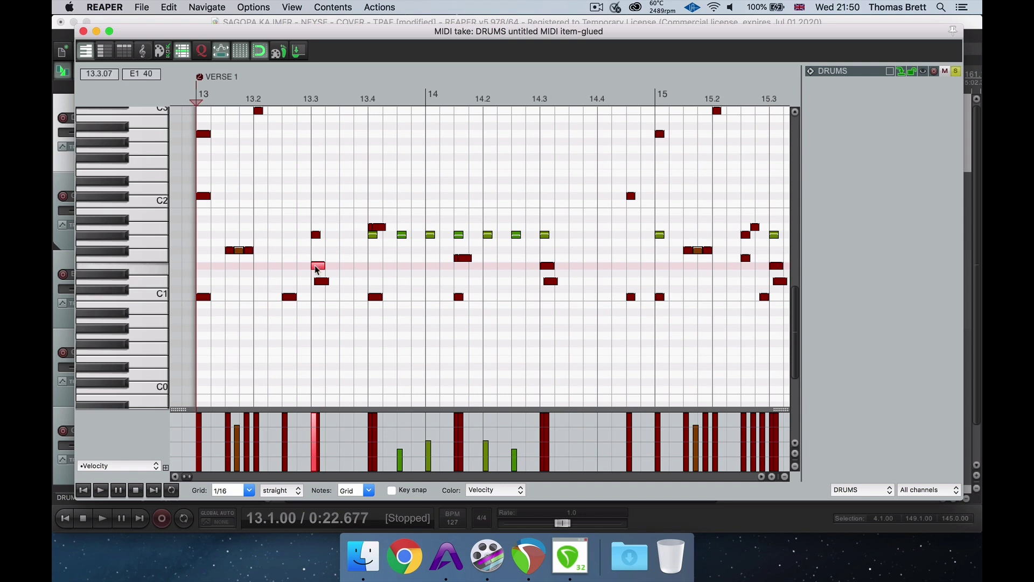
click(321, 282)
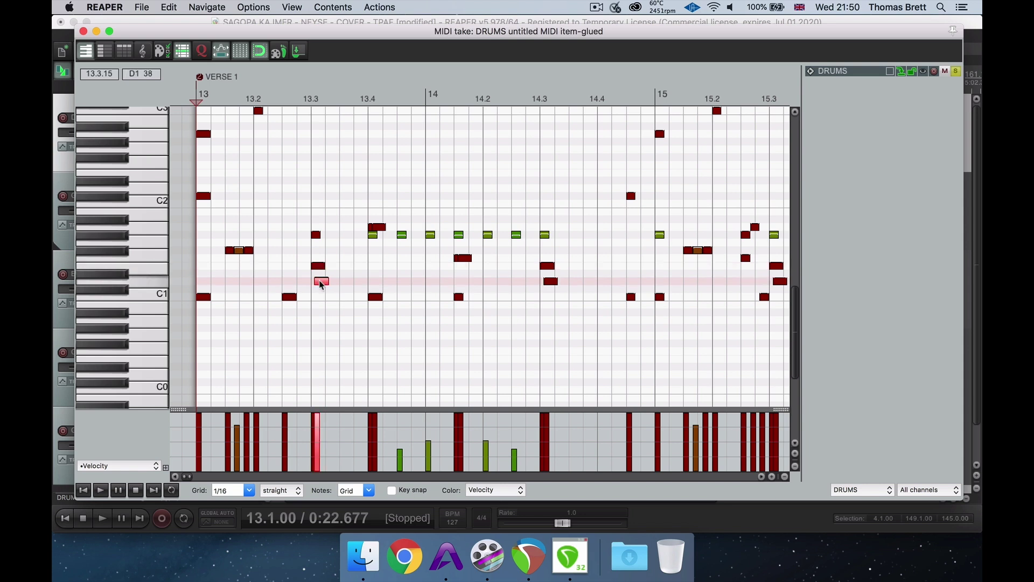
click(317, 267)
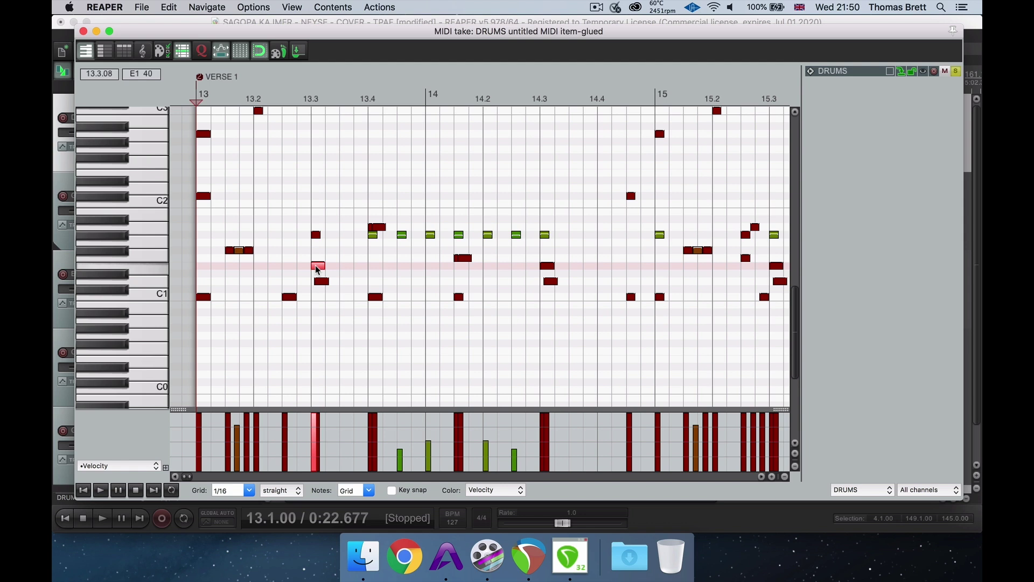
Place the play position at 13.2.75, try deleting the D1 flam note at 13.3, and play the single snare hit.
click(305, 272)
click(299, 274)
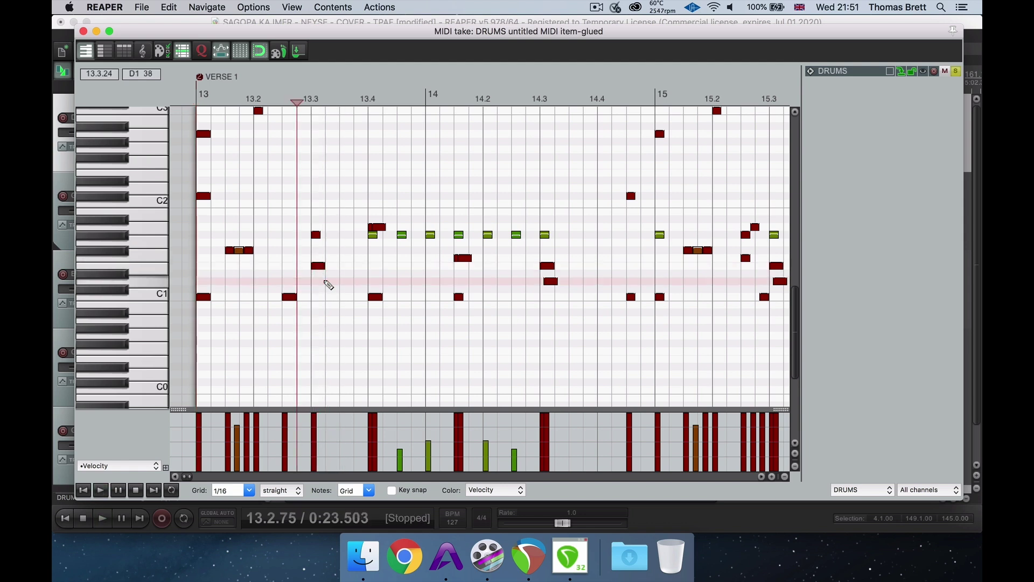
key(space)
key(space)
Undo the deletion of the D1 note at 13.3 and play the full snare flam.
key(super+z)
key(space)
key(space)
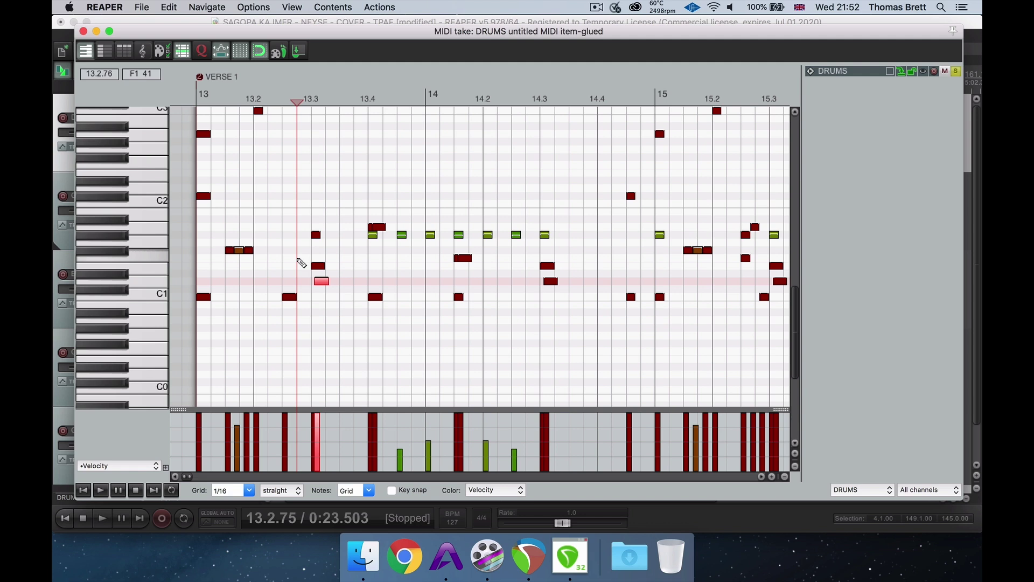
Set the play position to 13.3.50 and select the A1 flam at 13.4 and the F1 flam at 14.1 in turn.
click(339, 98)
click(377, 226)
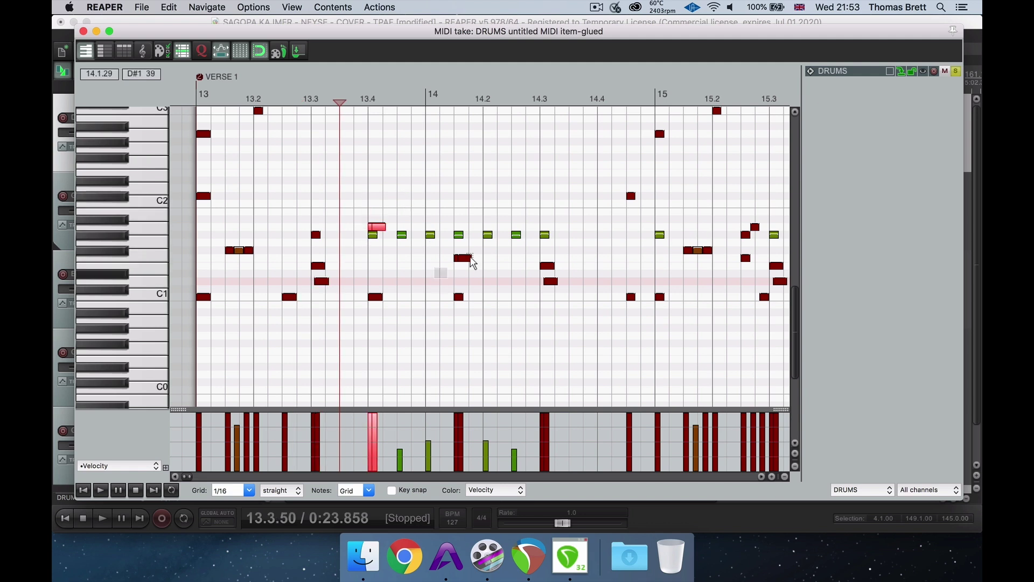
click(463, 258)
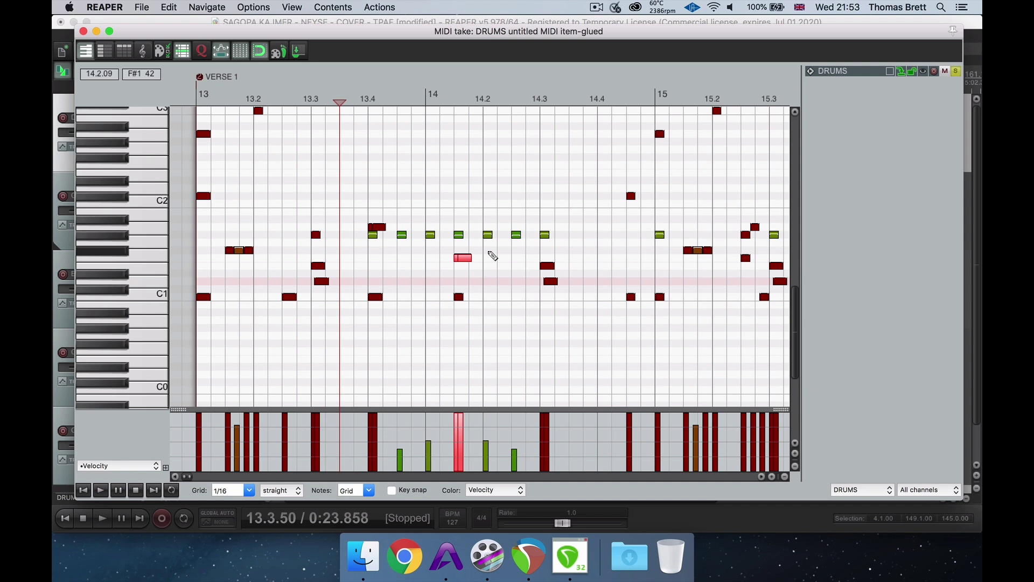
Place the play position at 13.3.75, try deleting the second notes of the 13.4 and 14.1 flams, and play the single hits.
click(351, 237)
key(space)
key(space)
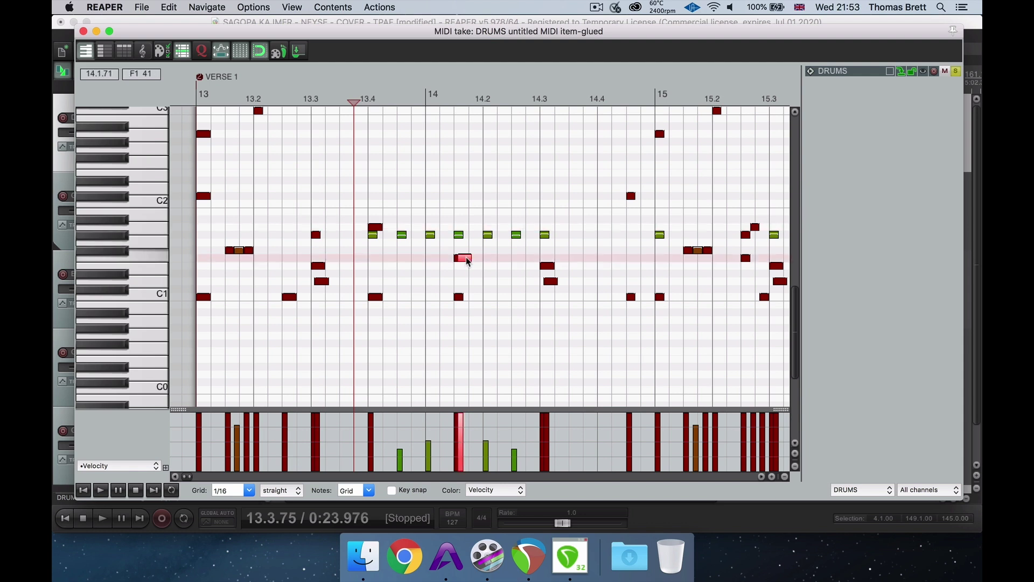
key(space)
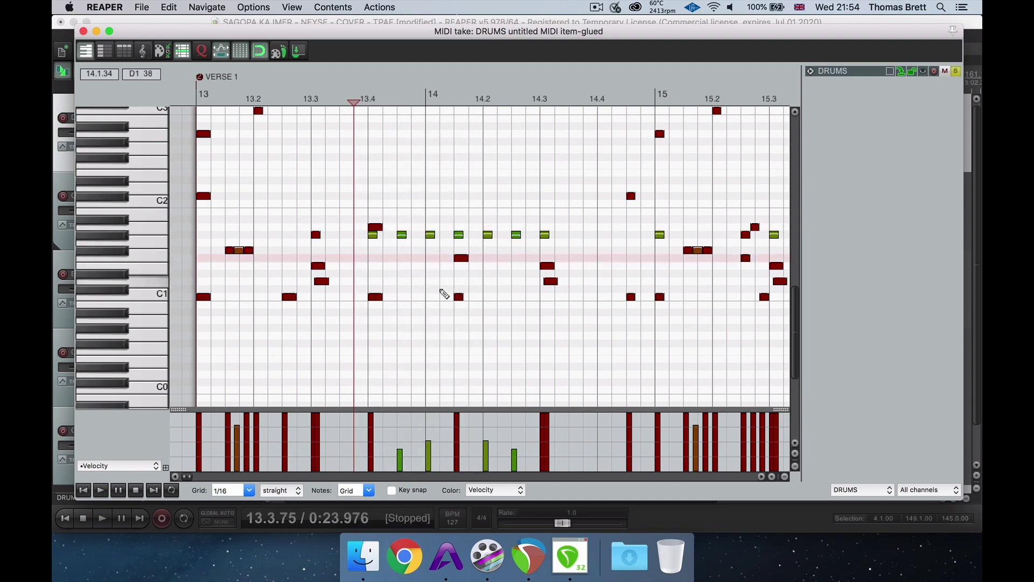
Undo the flam note deletions at 13.4 and 14.1 and play verse 1 from 13.1.00 with the flams.
key(ctrl+z)
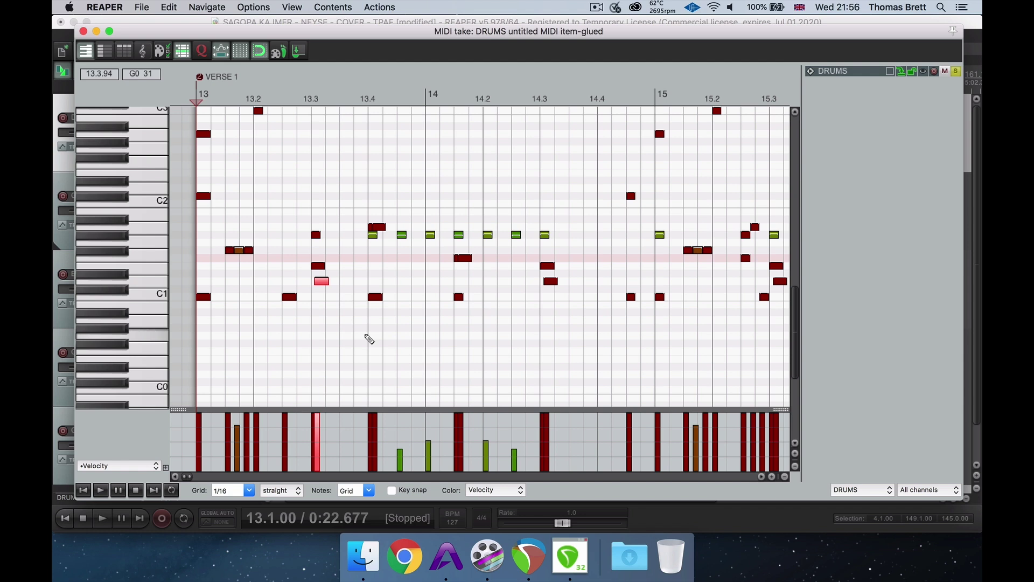
key(space)
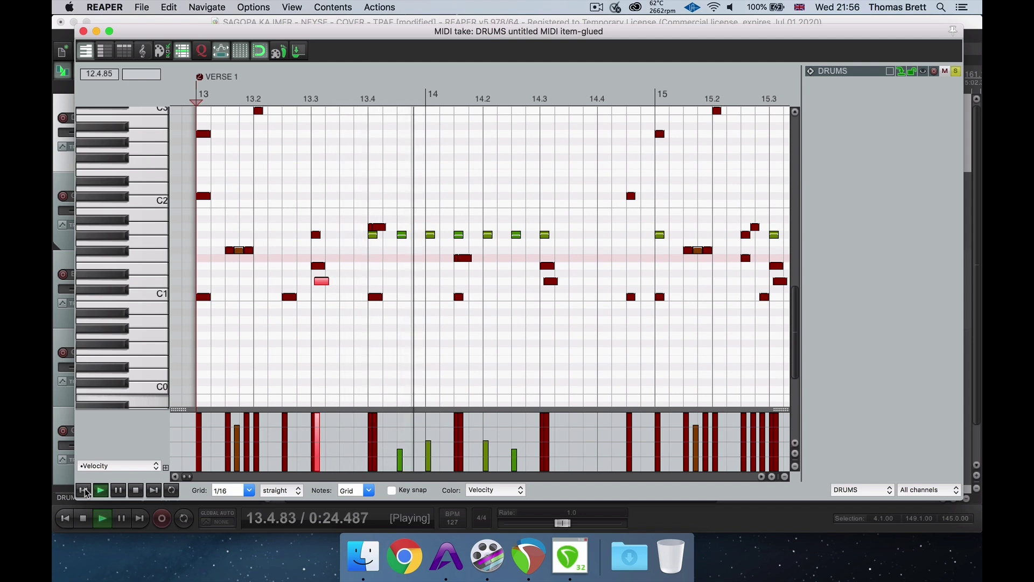
key(space)
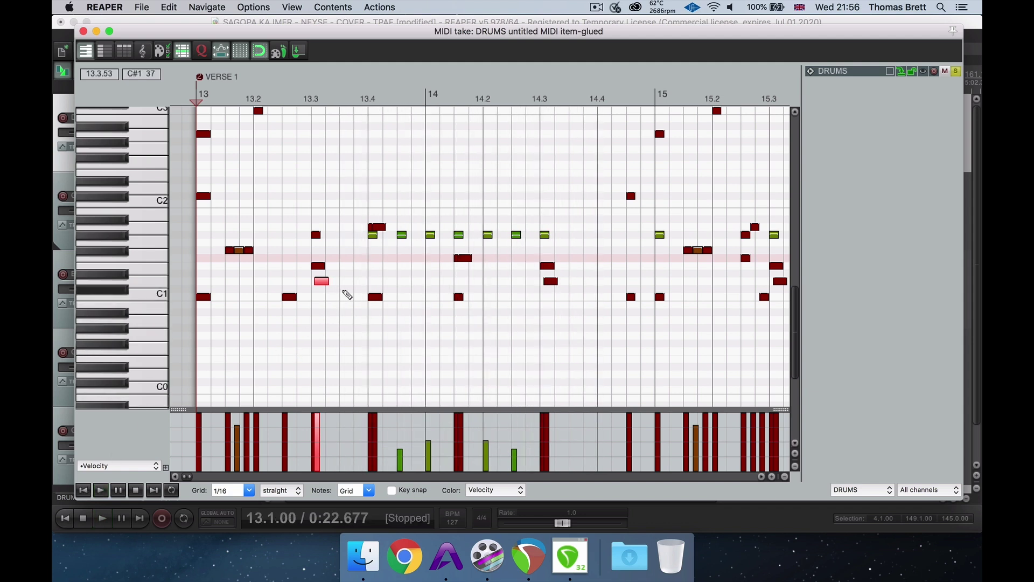
Delete the second flam notes at 13.3, 13.4, 14.1 and 14.3, and play verse 1 from 13.1.00 with single hits.
double_click(322, 281)
double_click(380, 229)
double_click(464, 259)
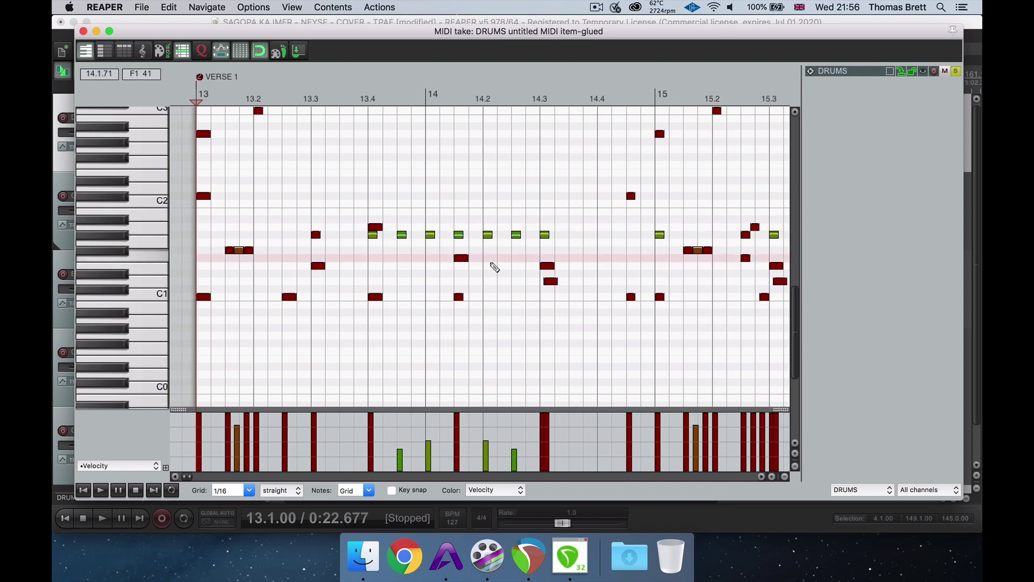
double_click(551, 280)
key(space)
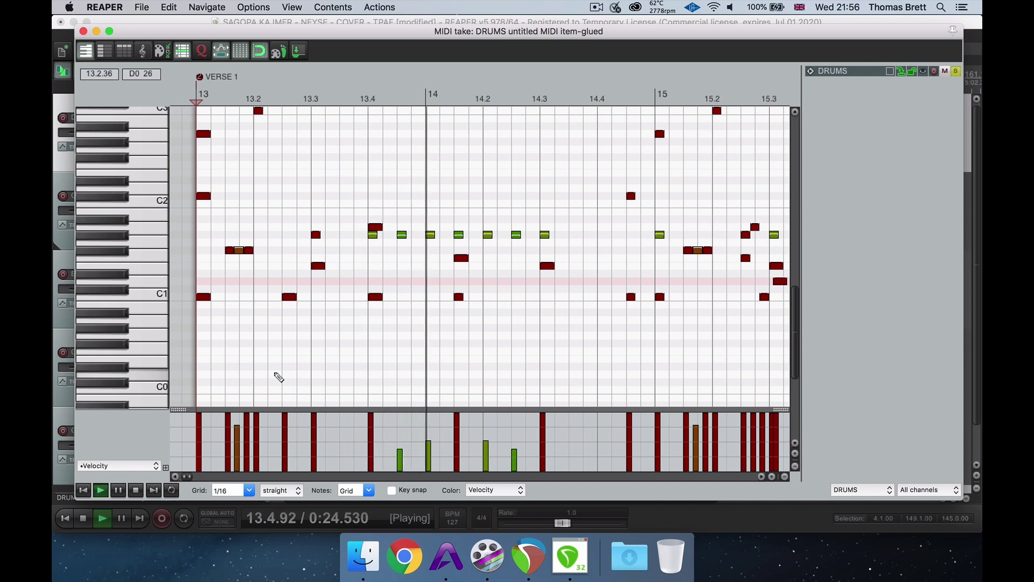
key(space)
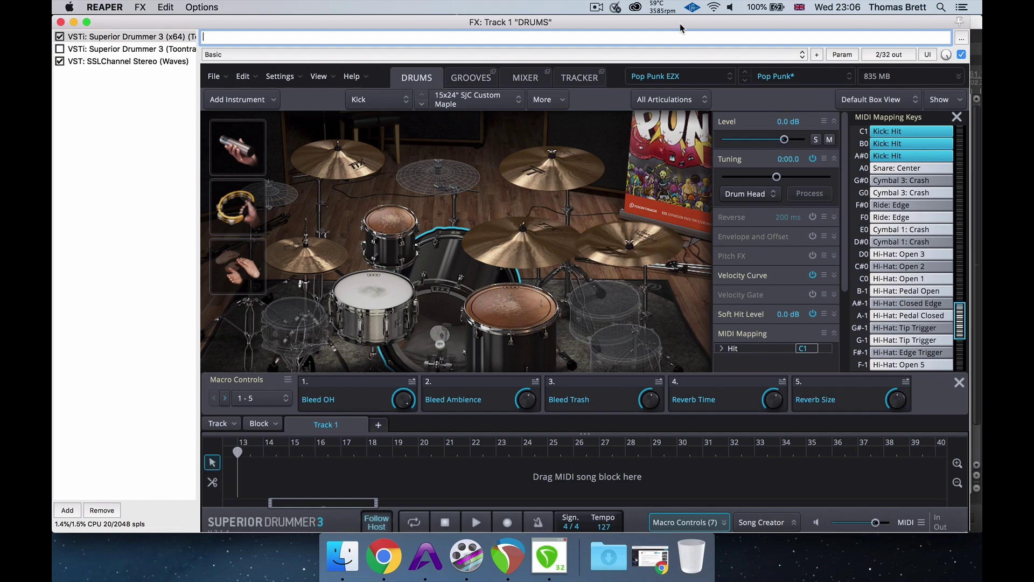
Switch to Chrome and look through the article "5 Common Drum Programming Mistakes" down to its author section.
click(383, 556)
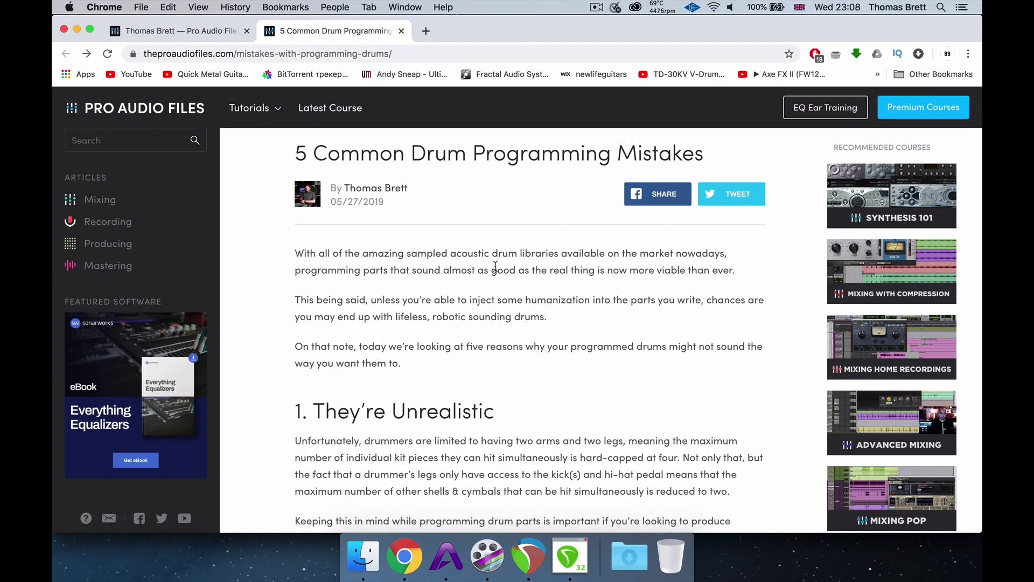
scroll(495, 266, down, 20)
scroll(496, 270, down, 20)
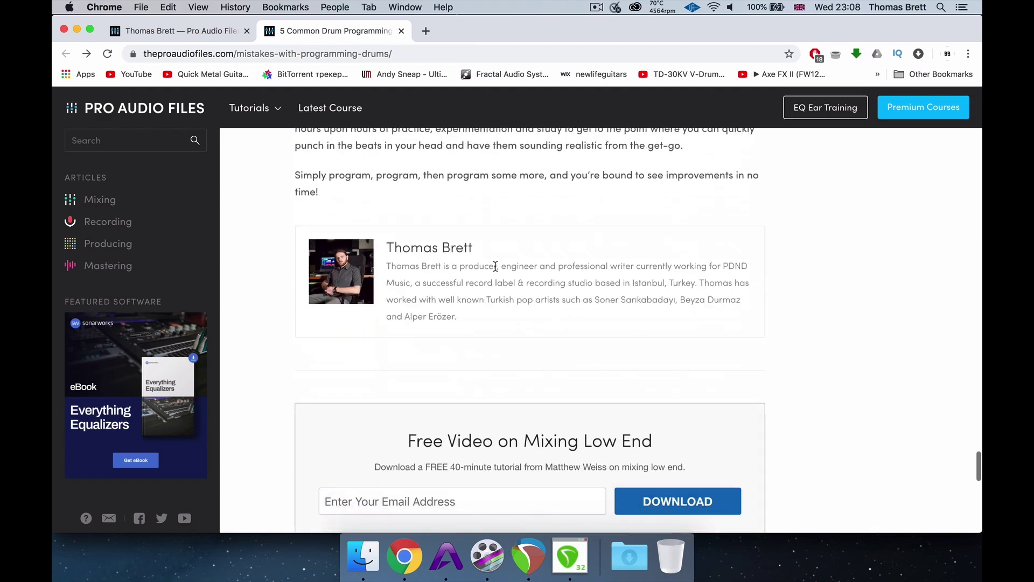